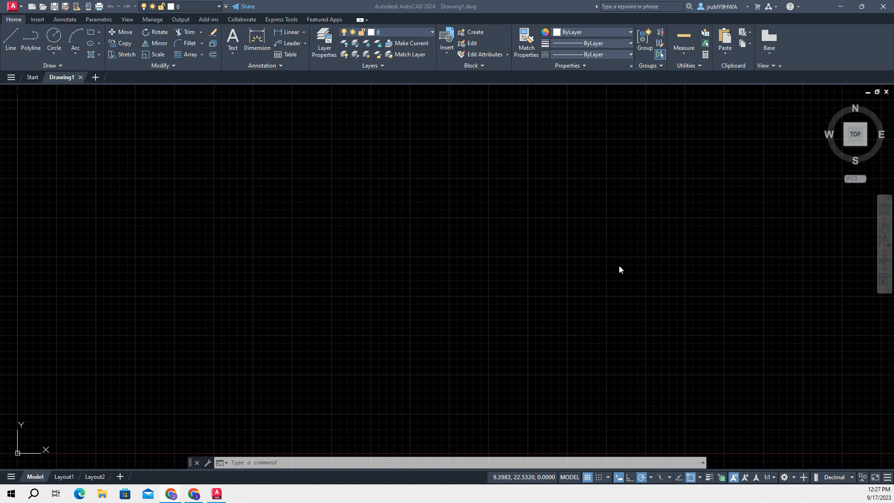
{"action": "scroll", "coordinate": [841, 304], "scroll_direction": "down", "scroll_amount": 1}
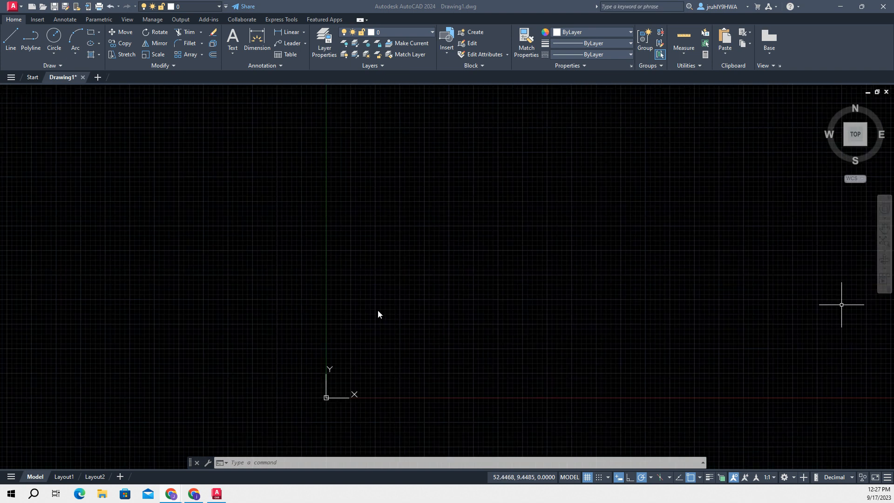
{"action": "scroll", "coordinate": [550, 266], "scroll_direction": "down", "scroll_amount": 5}
{"action": "scroll", "coordinate": [326, 219], "scroll_direction": "up", "scroll_amount": 5}
{"action": "scroll", "coordinate": [605, 270], "scroll_direction": "down", "scroll_amount": 5}
{"action": "scroll", "coordinate": [443, 232], "scroll_direction": "up", "scroll_amount": 5}
{"action": "scroll", "coordinate": [596, 266], "scroll_direction": "down", "scroll_amount": 2}
{"action": "middle_click", "coordinate": [652, 263]}
{"action": "middle_click_drag", "start_coordinate": [489, 259], "coordinate": [0, 194]}
{"action": "middle_click_drag", "start_coordinate": [461, 291], "coordinate": [318, 266]}
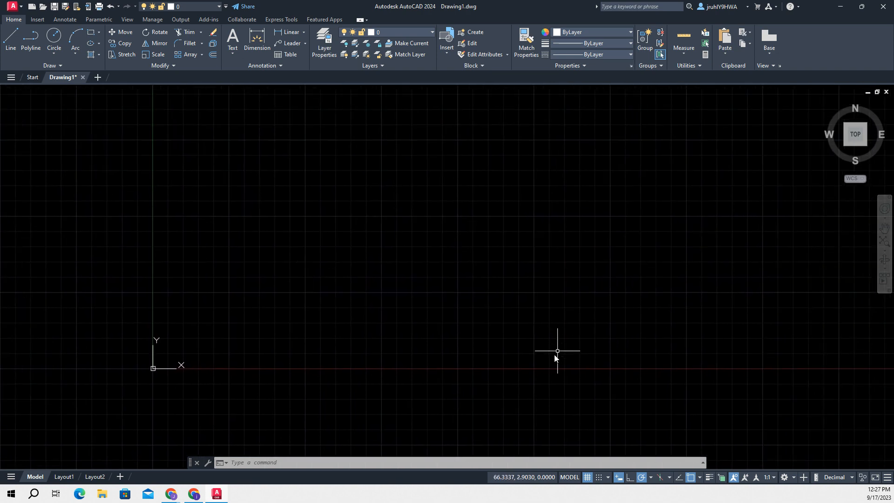
{"action": "left_click", "coordinate": [290, 462]}
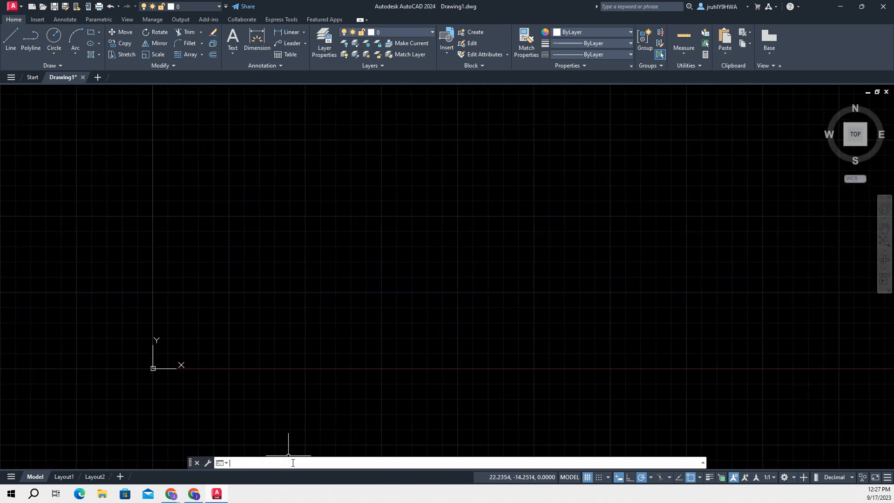
{"action": "type", "text": "rect"}
{"action": "key", "text": "BackSpace"}
{"action": "key", "text": "BackSpace"}
{"action": "key", "text": "BackSpace"}
{"action": "key", "text": "BackSpace"}
{"action": "key", "text": "BackSpace"}
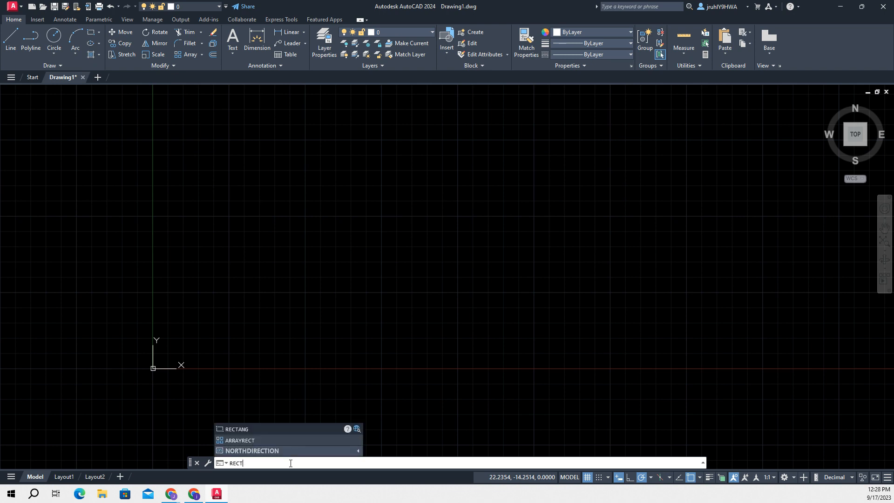
{"action": "key", "text": "F12"}
{"action": "type", "text": "rr"}
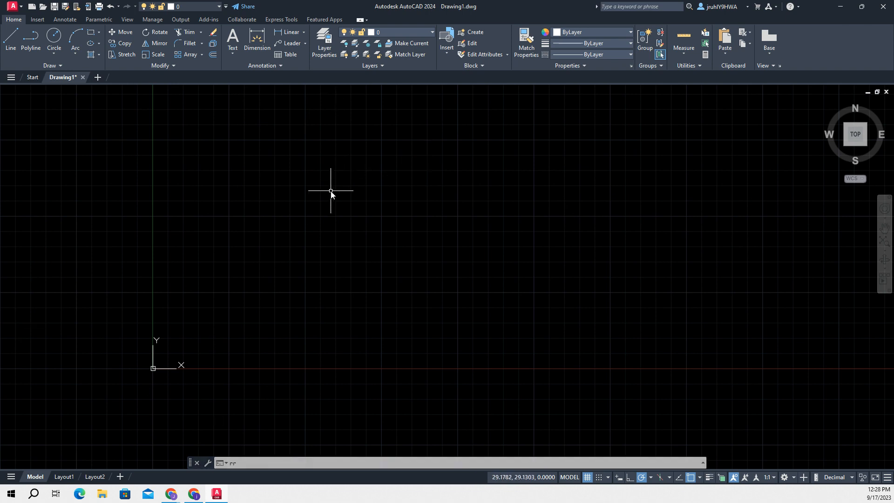
{"action": "key", "text": "BackSpace"}
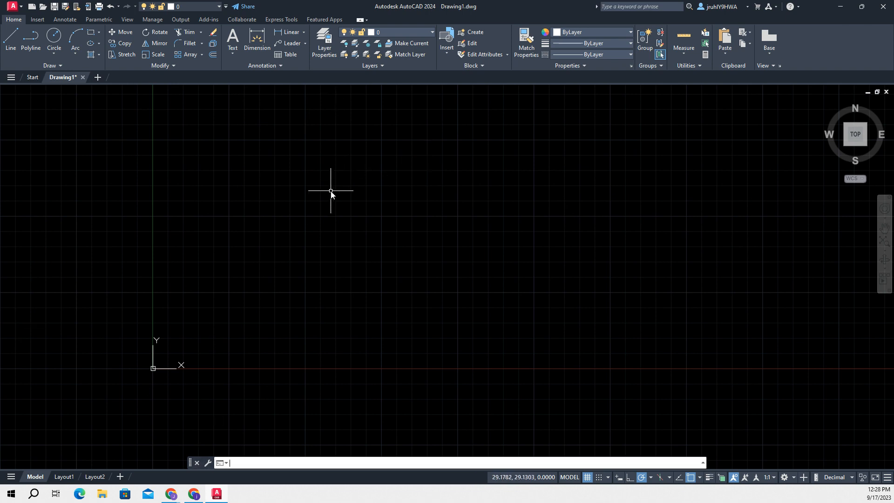
{"action": "key", "text": "F12"}
- Start a rectangle with its first corner at coordinates 3,3
{"action": "type", "text": "rect"}
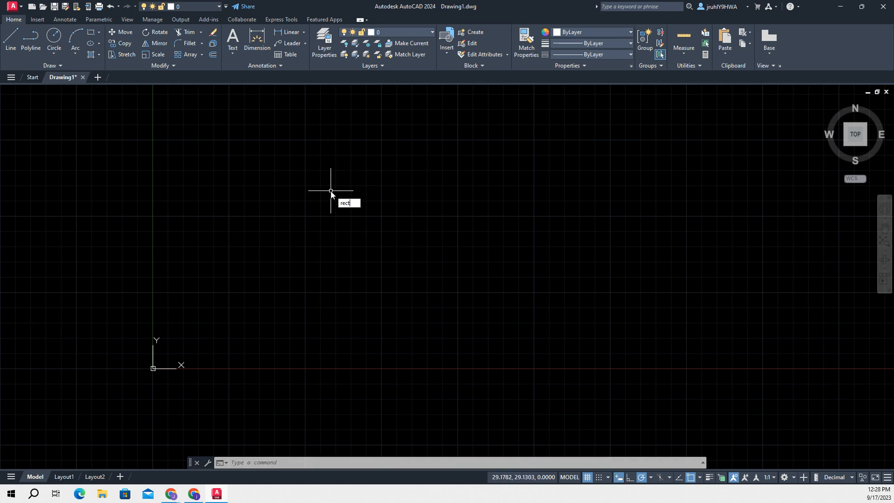
{"action": "key", "text": "Return"}
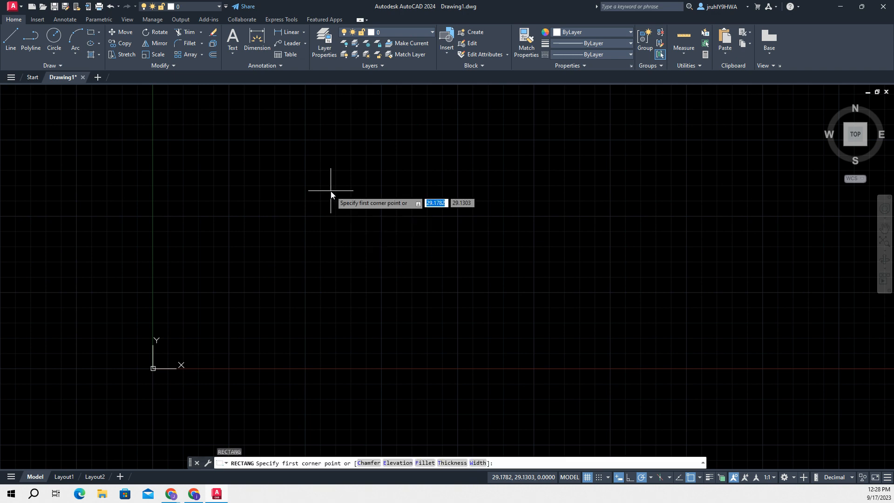
{"action": "type", "text": "3"}
{"action": "key", "text": "Tab"}
{"action": "type", "text": "3"}
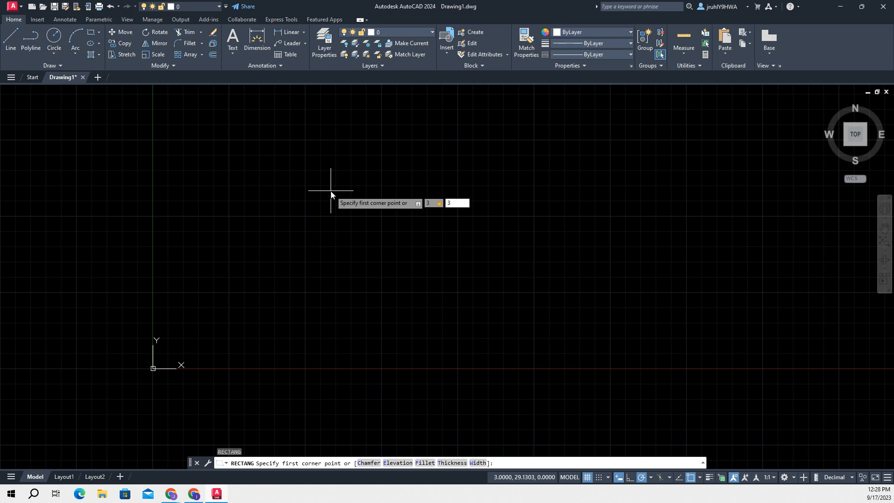
{"action": "key", "text": "Return"}
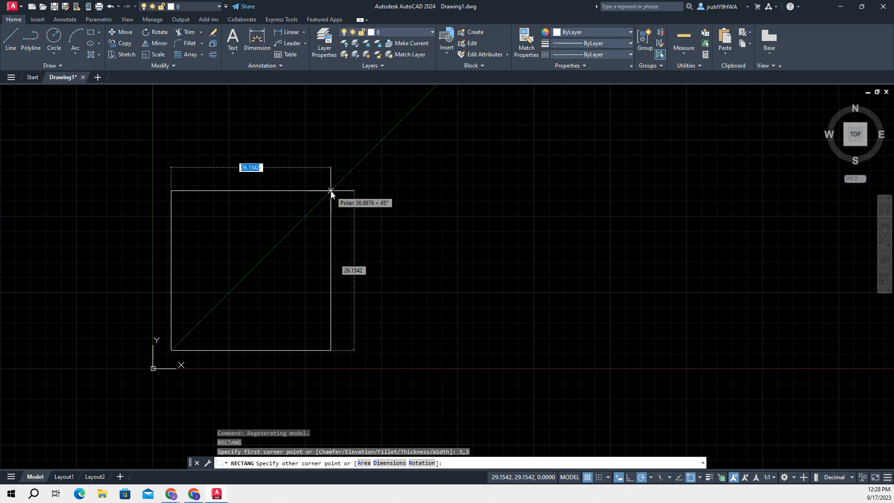
- Complete the rectangle with a horizontal width of 5 and a vertical height of 2
{"action": "type", "text": "2"}
{"action": "key", "text": "Tab"}
{"action": "type", "text": "5"}
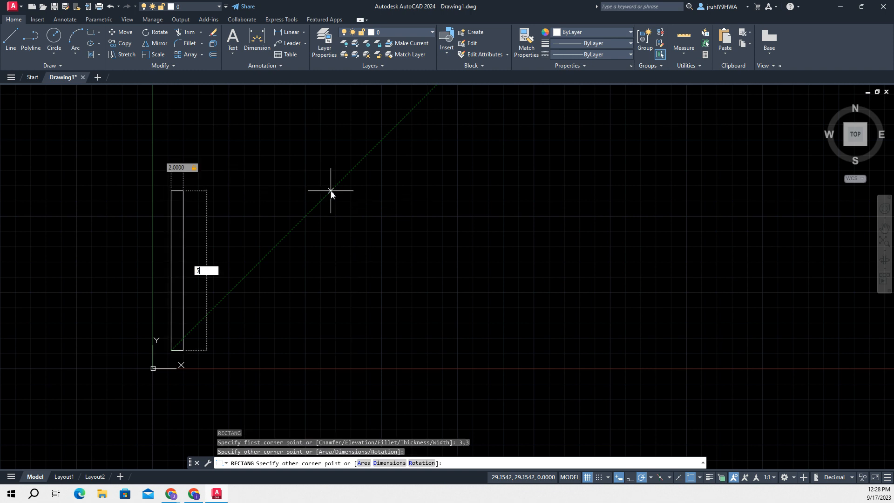
{"action": "key", "text": "Tab"}
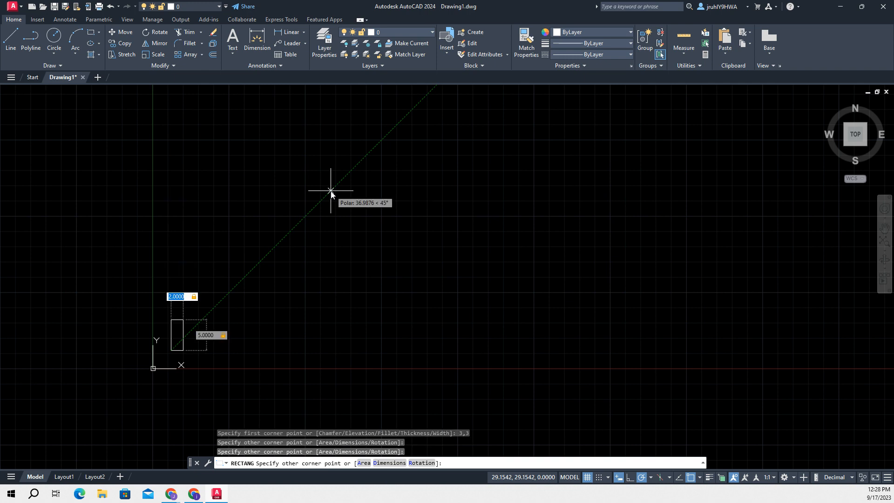
{"action": "type", "text": "5"}
{"action": "key", "text": "Tab"}
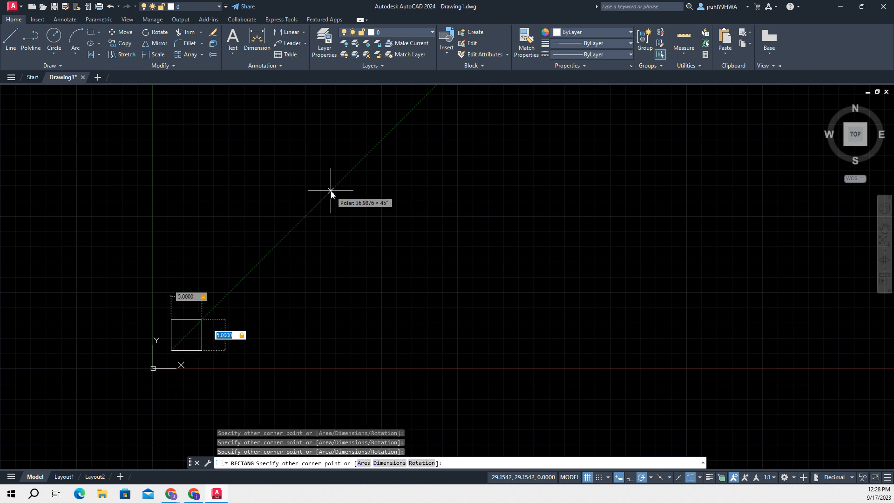
{"action": "type", "text": "2"}
{"action": "key", "text": "Tab"}
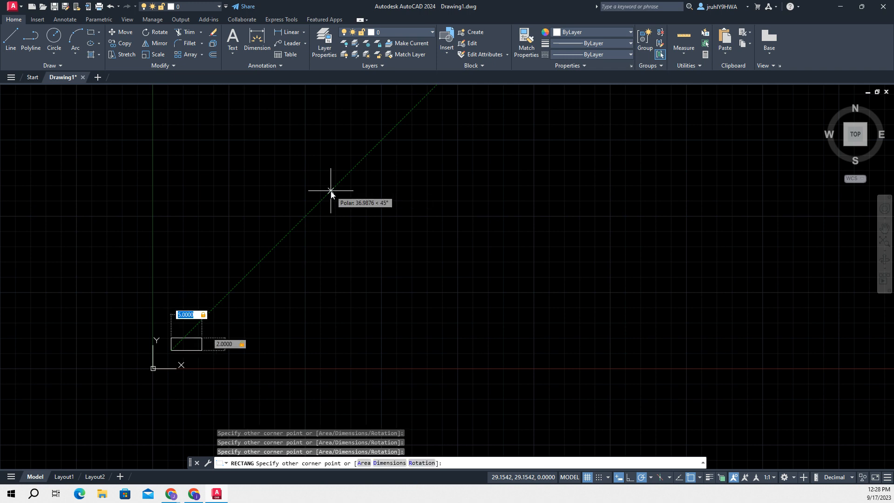
{"action": "key", "text": "Tab"}
{"action": "key", "text": "Tab"}
{"action": "key", "text": "Return"}
- Turn on grid snap for the drawing and open the object snap options
{"action": "scroll", "coordinate": [210, 350], "scroll_direction": "up", "scroll_amount": 6}
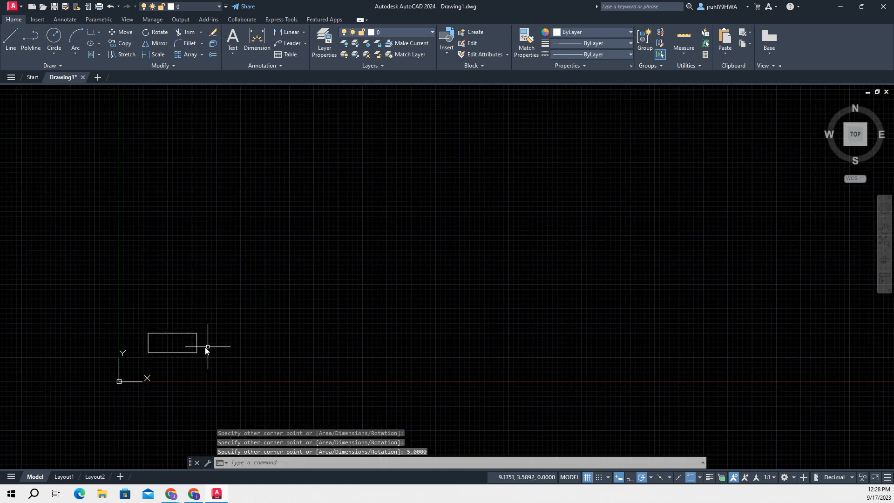
{"action": "middle_click_drag", "start_coordinate": [135, 359], "coordinate": [177, 285]}
{"action": "scroll", "coordinate": [179, 286], "scroll_direction": "up", "scroll_amount": 2}
{"action": "scroll", "coordinate": [242, 313], "scroll_direction": "down", "scroll_amount": 2}
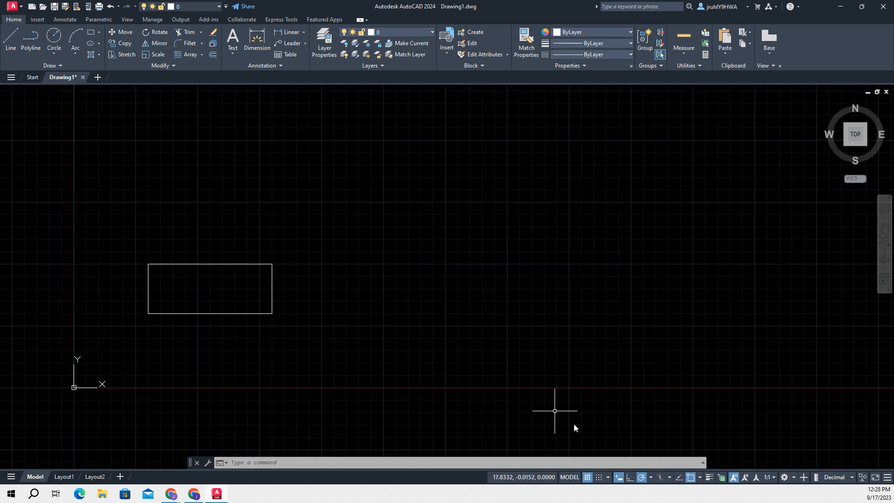
{"action": "left_click", "coordinate": [600, 478]}
{"action": "left_click", "coordinate": [608, 478]}
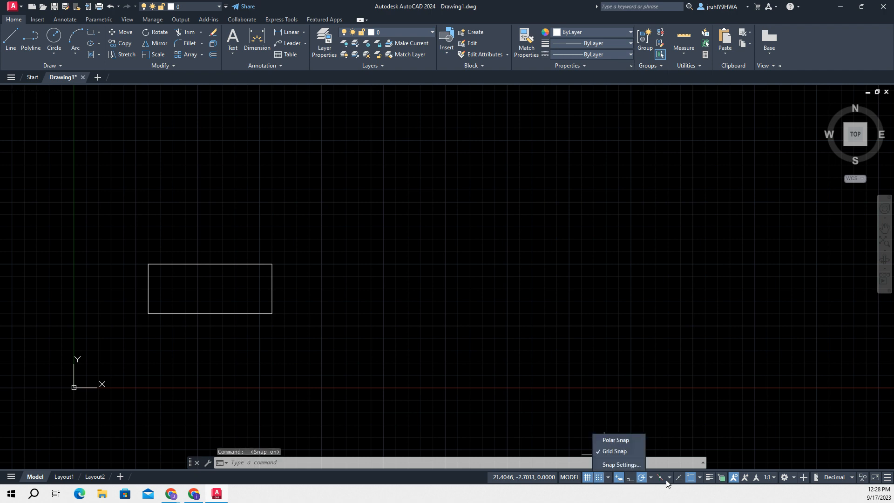
{"action": "left_click", "coordinate": [700, 478]}
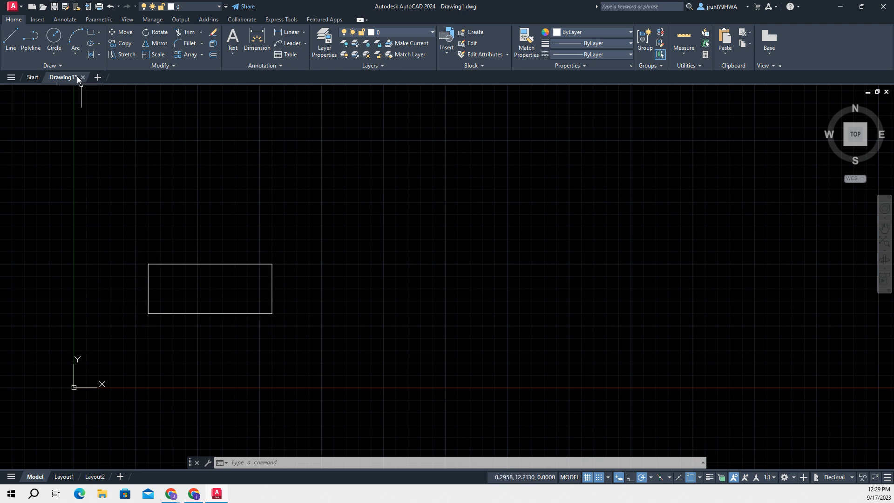
{"action": "type", "text": "c"}
{"action": "key", "text": "Return"}
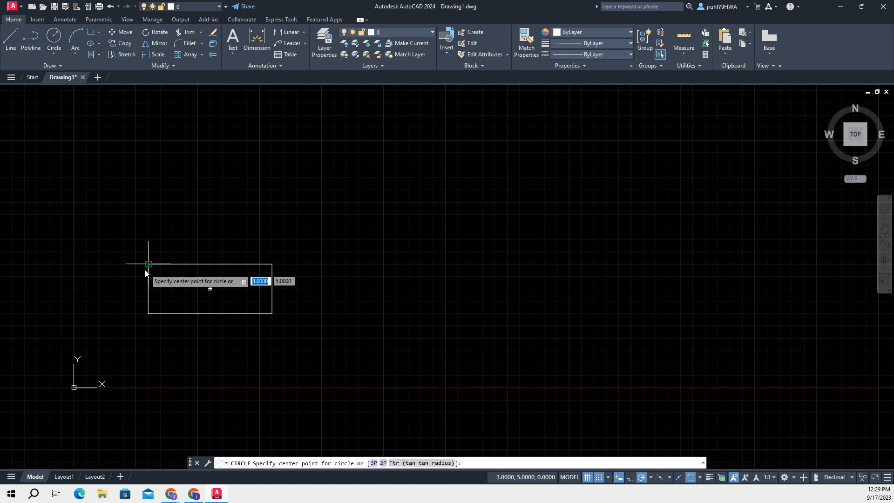
{"action": "left_click", "coordinate": [206, 294]}
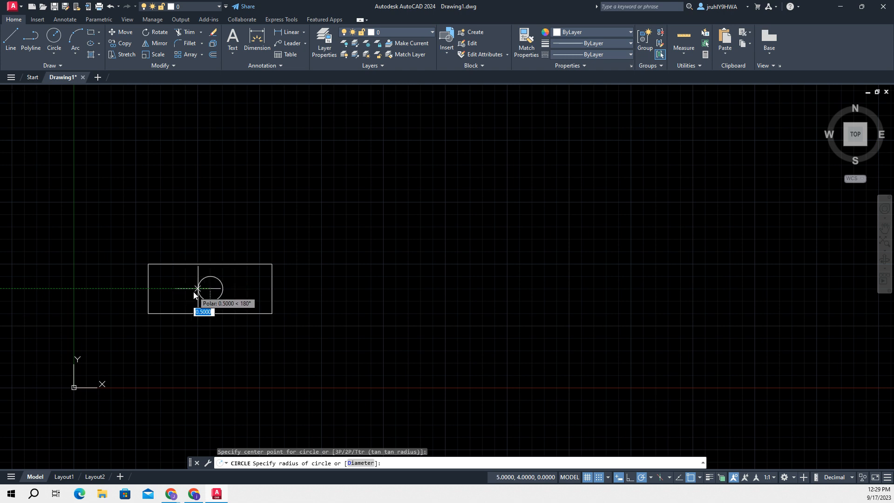
{"action": "key", "text": "Return"}
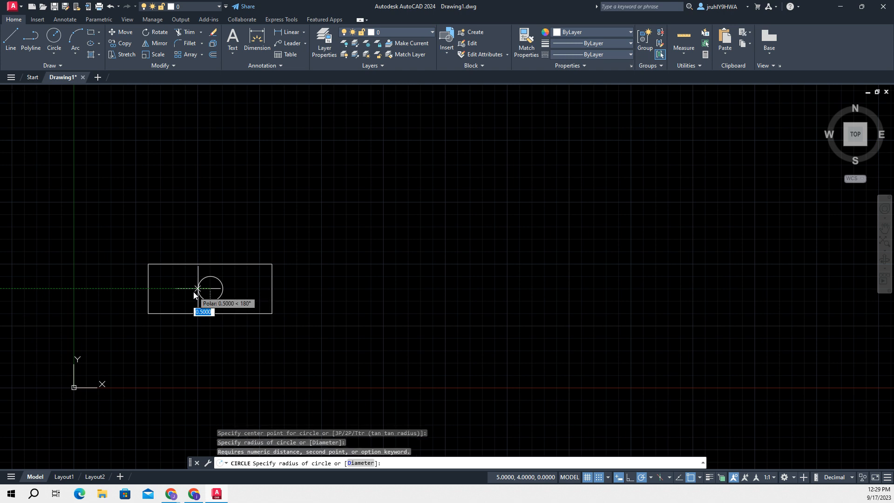
{"action": "key", "text": "Return"}
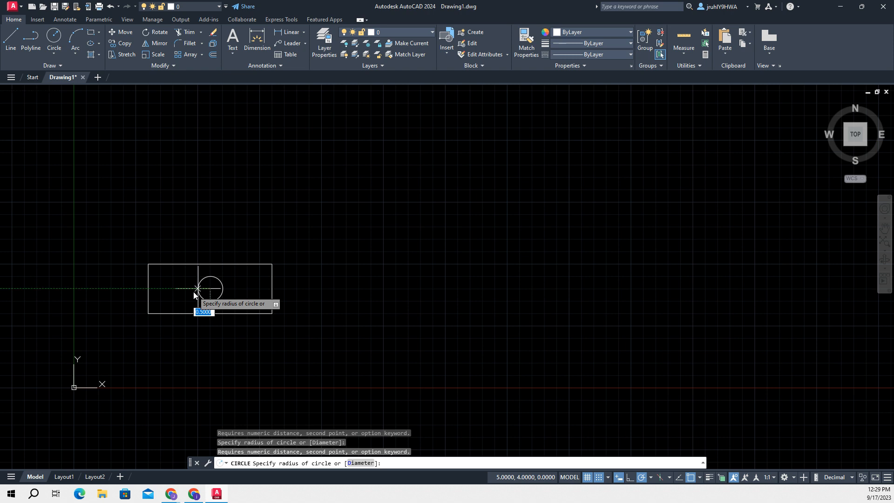
{"action": "key", "text": "Escape"}
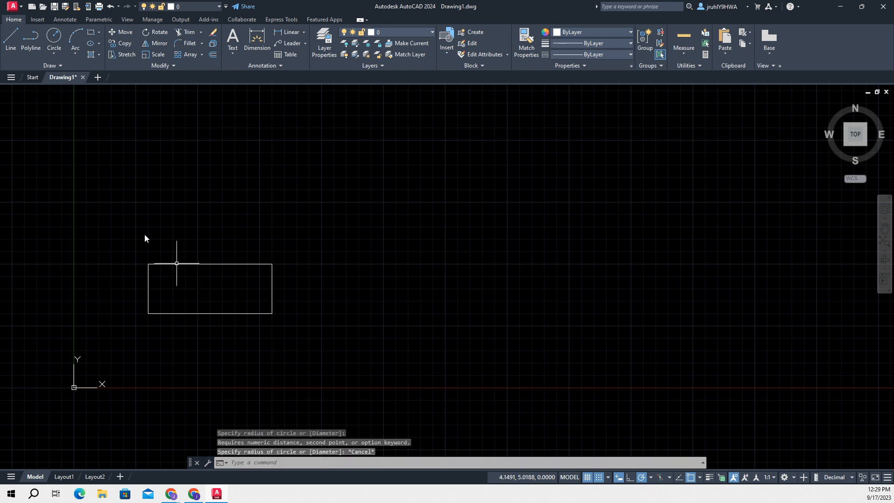
{"action": "left_click", "coordinate": [54, 43]}
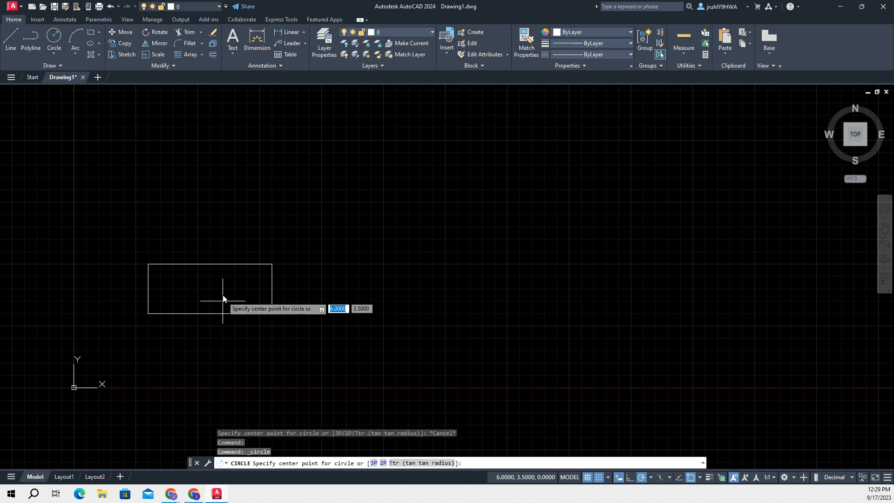
{"action": "key", "text": "Escape"}
{"action": "key", "text": "Escape"}
- Draw a circle with a radius of 0.5 centred on the rectangle's geometric center
{"action": "type", "text": "CIR"}
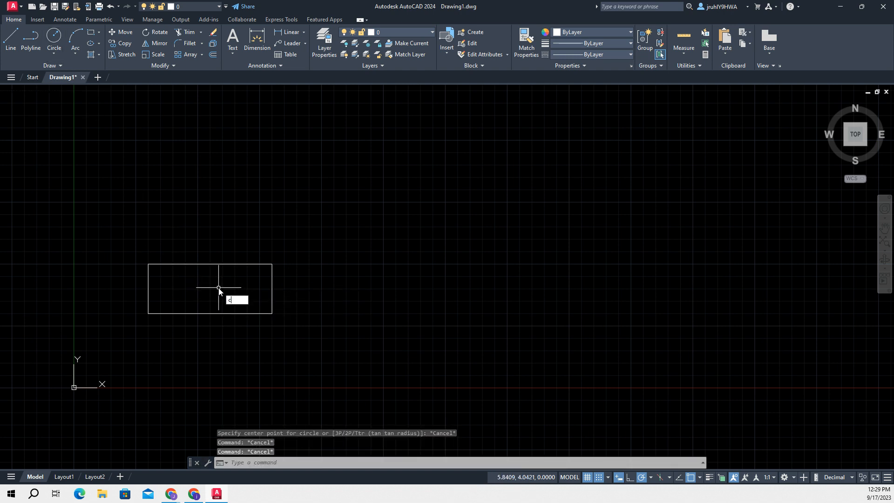
{"action": "key", "text": "Return"}
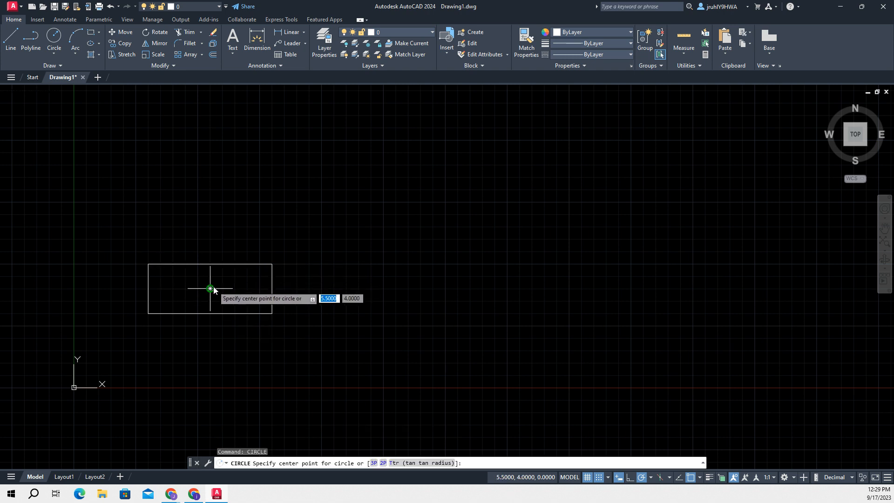
{"action": "left_click", "coordinate": [211, 289]}
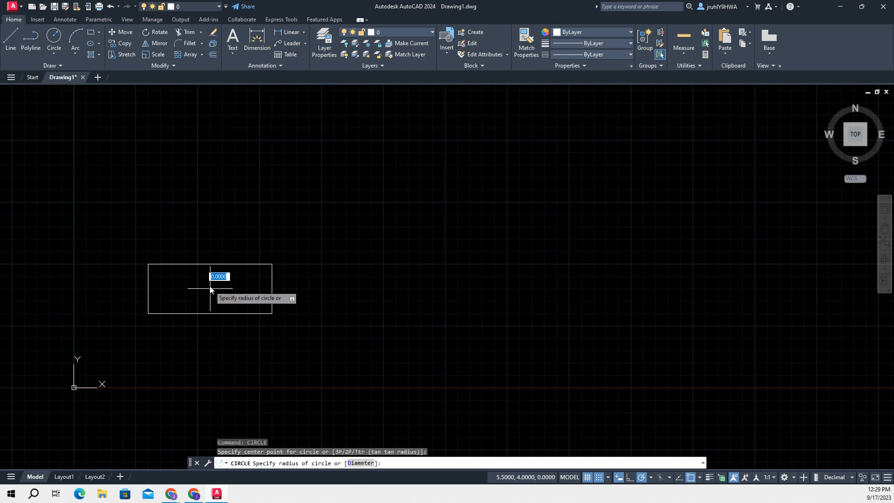
{"action": "type", "text": ".5"}
{"action": "key", "text": "Return"}
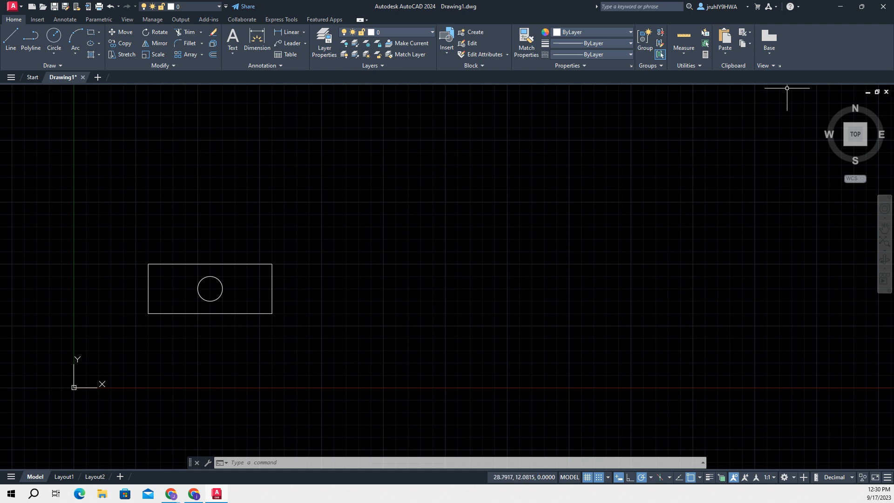
- Add a vertical linear dimension for the rectangle's height, placed just outside its right edge
{"action": "type", "text": "DIMLIN"}
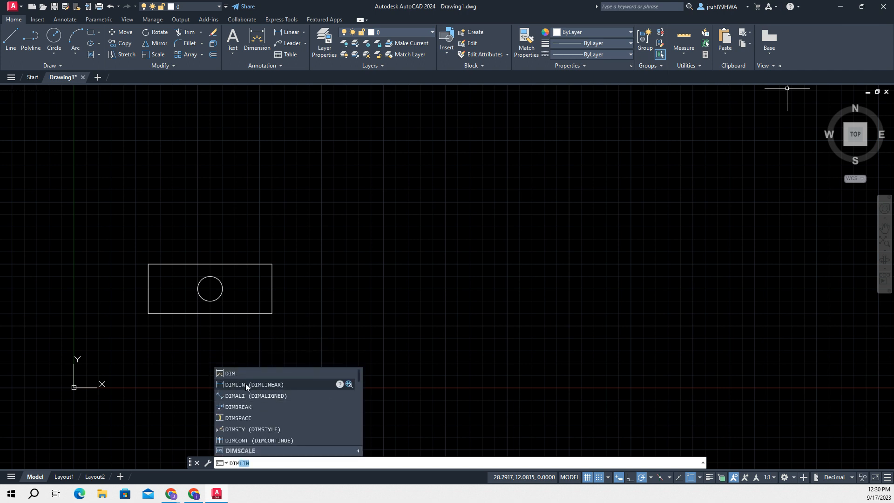
{"action": "left_click", "coordinate": [247, 382]}
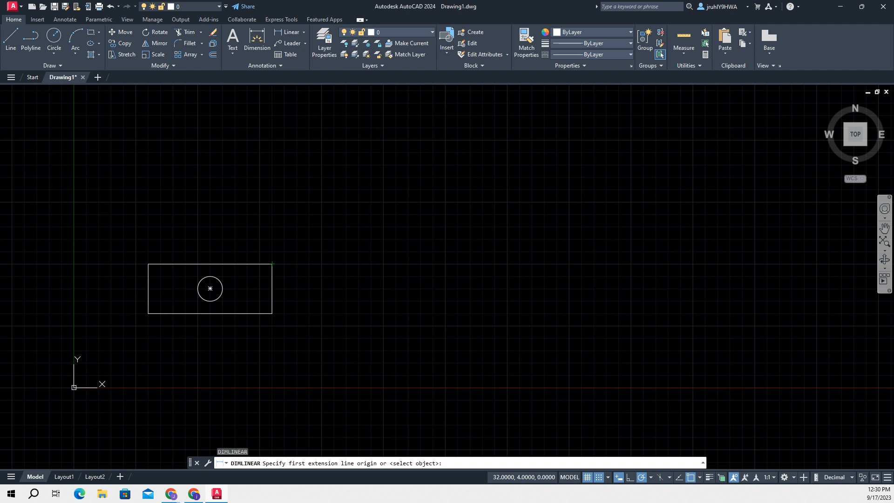
{"action": "left_click", "coordinate": [273, 264]}
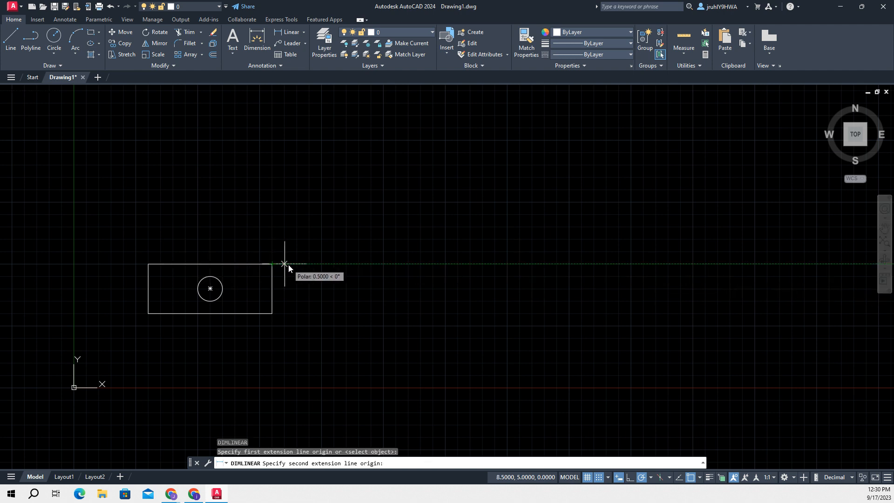
{"action": "left_click", "coordinate": [271, 313]}
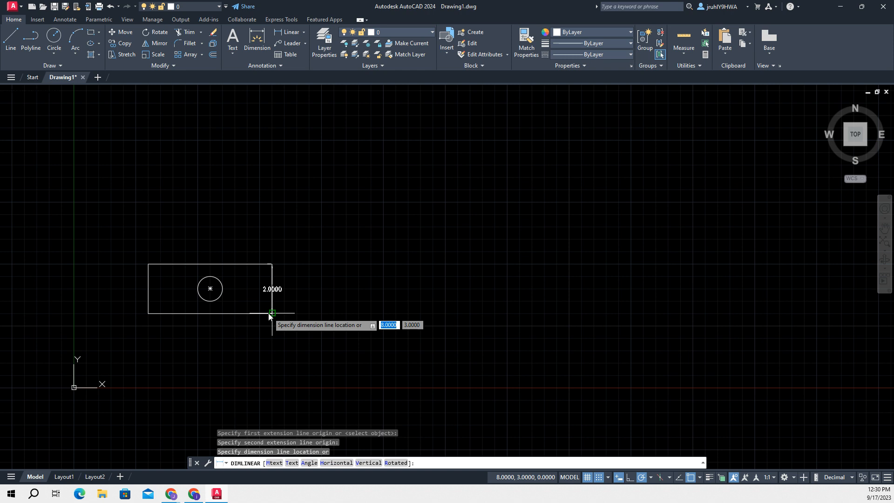
{"action": "left_click", "coordinate": [296, 313]}
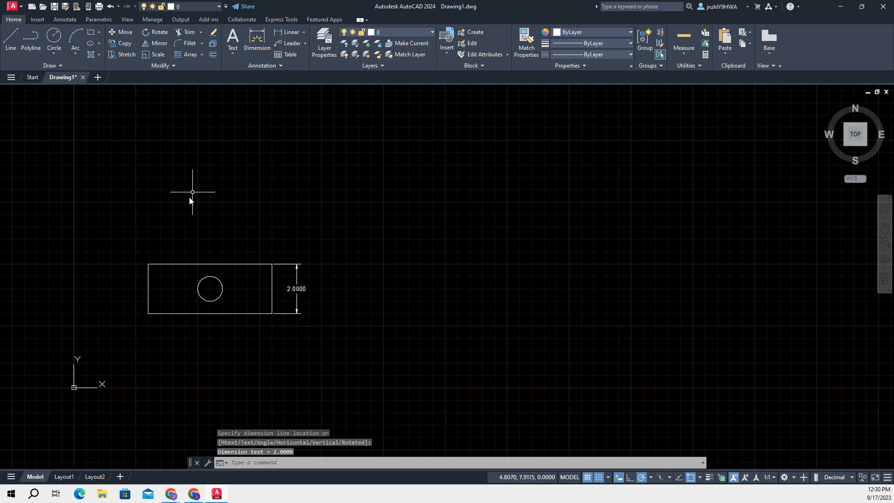
- Add a horizontal linear dimension from the circle's centre to the rectangle's left edge, placed above the rectangle
{"action": "key", "text": "Return"}
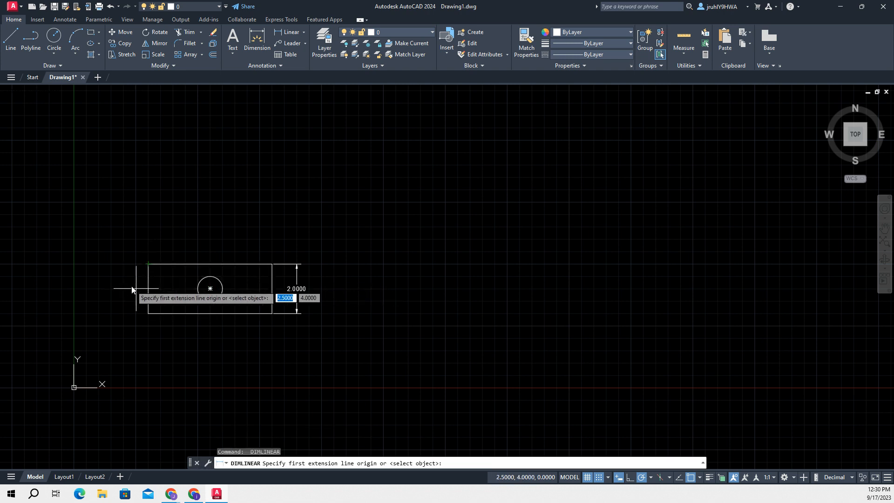
{"action": "left_click", "coordinate": [209, 291]}
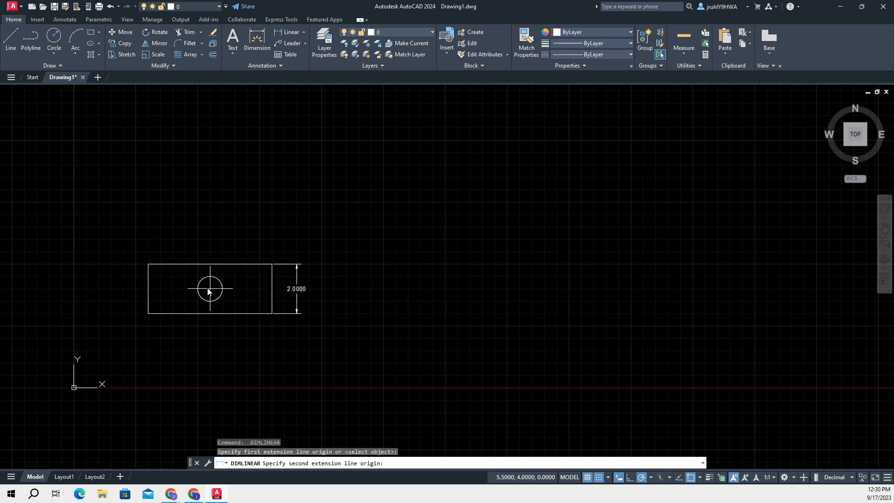
{"action": "left_click", "coordinate": [148, 289]}
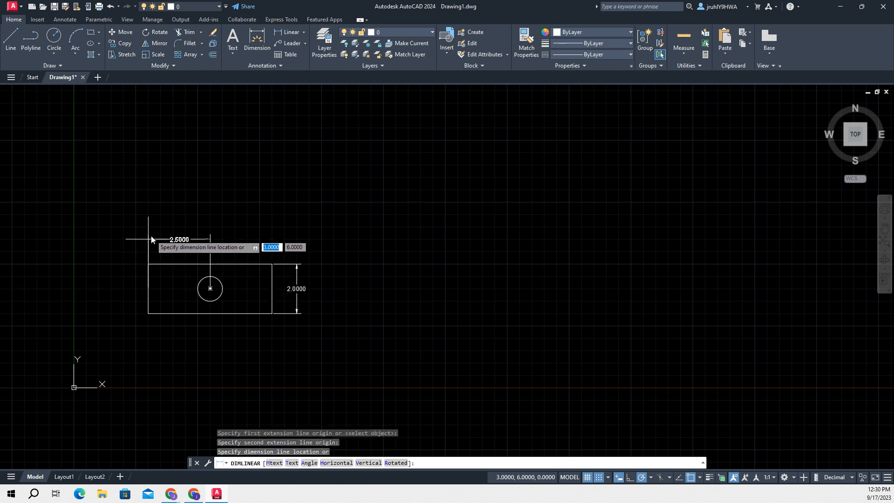
{"action": "left_click", "coordinate": [149, 239]}
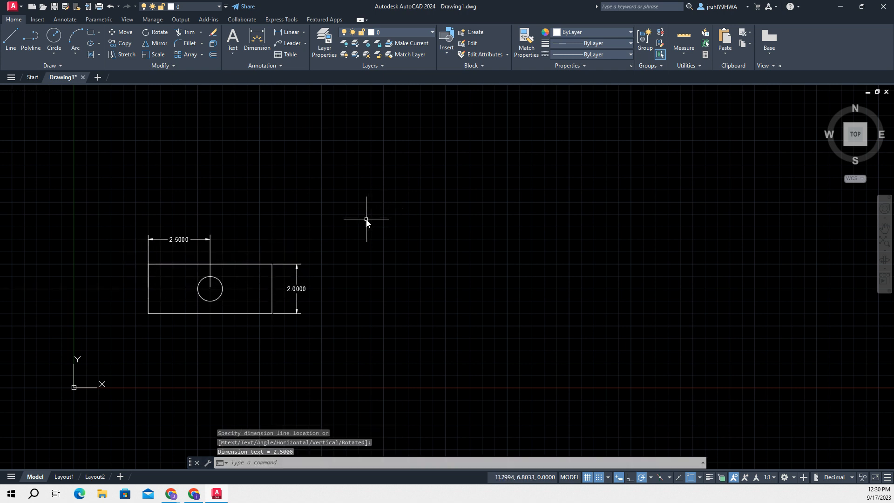
- Add a horizontal linear dimension for the rectangle's full width, placed just below its bottom edge
{"action": "key", "text": "Return"}
{"action": "left_click", "coordinate": [149, 313]}
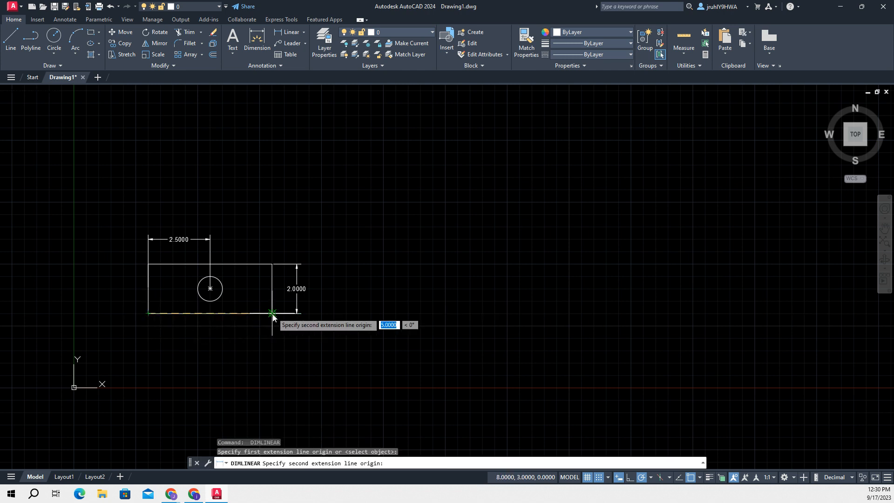
{"action": "left_click", "coordinate": [272, 313]}
{"action": "left_click", "coordinate": [273, 338]}
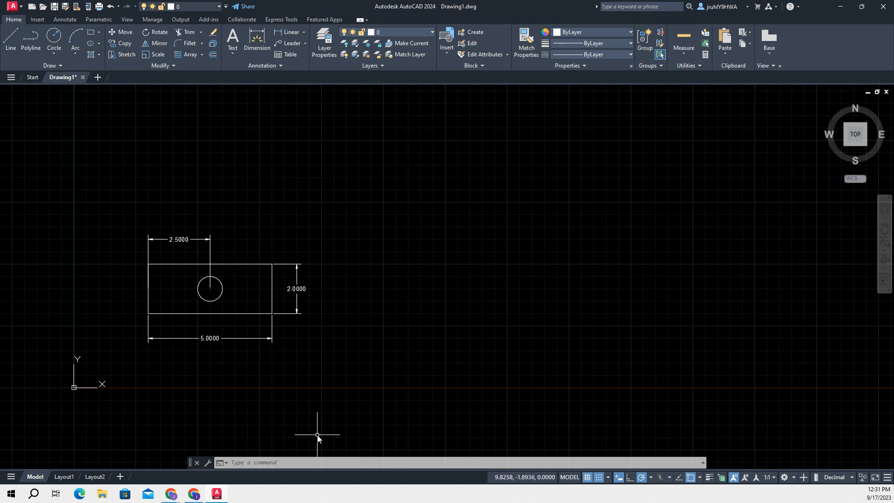
- Start a line at 8,8 and draw a horizontal segment 2 units long at 0° as the triangle's base
{"action": "type", "text": "line"}
{"action": "key", "text": "Return"}
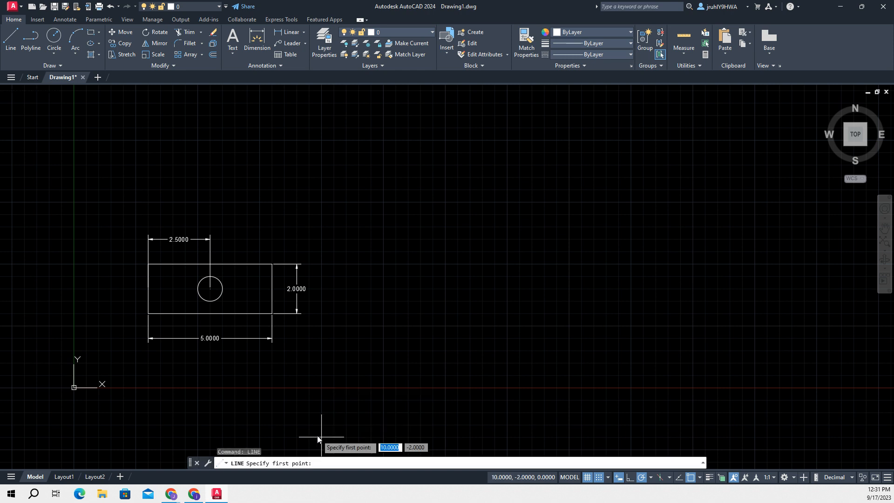
{"action": "type", "text": "8"}
{"action": "key", "text": "Tab"}
{"action": "type", "text": "8"}
{"action": "key", "text": "Return"}
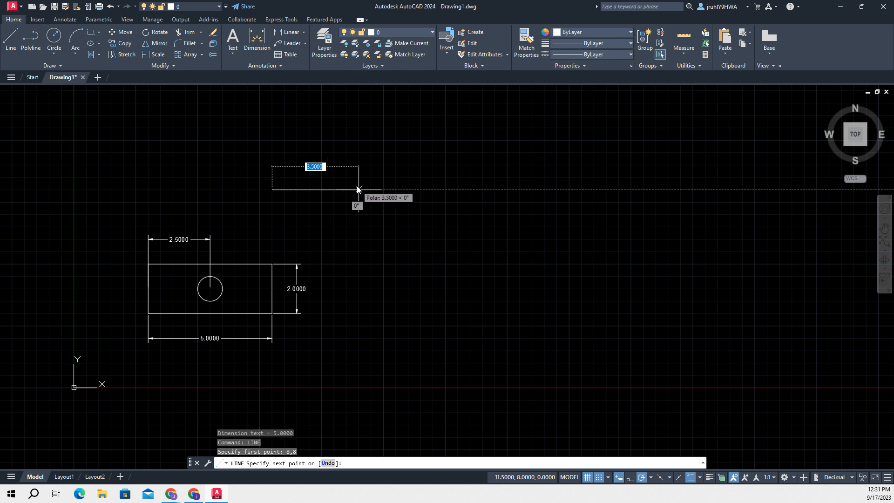
{"action": "type", "text": "2"}
{"action": "key", "text": "Tab"}
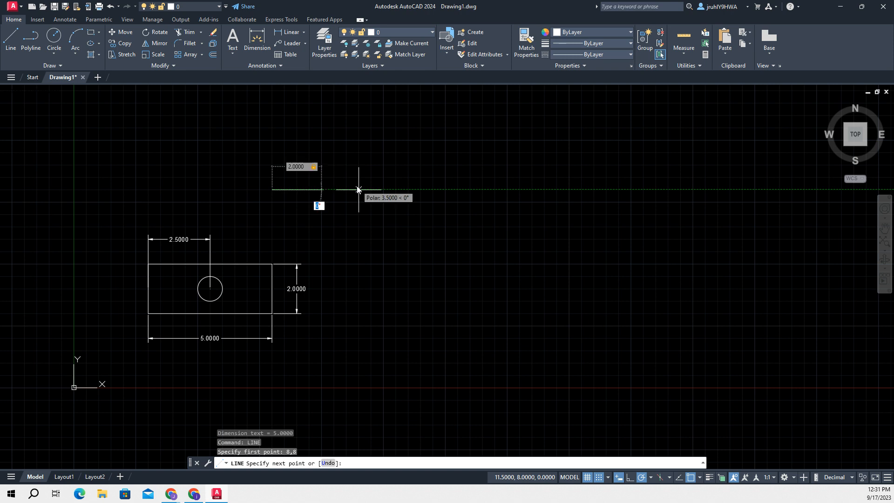
{"action": "type", "text": "0"}
{"action": "key", "text": "Return"}
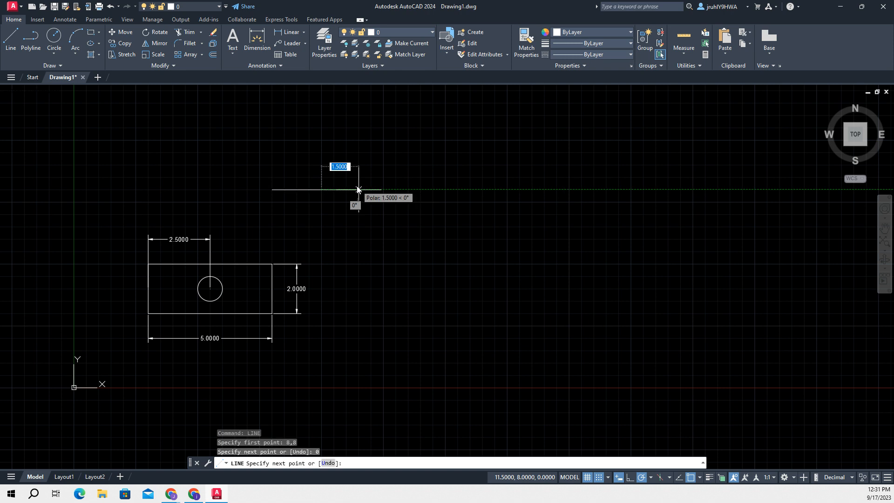
- Draw the triangle's right side 2 units long at 120° and close the outline at the base's left end
{"action": "type", "text": "2"}
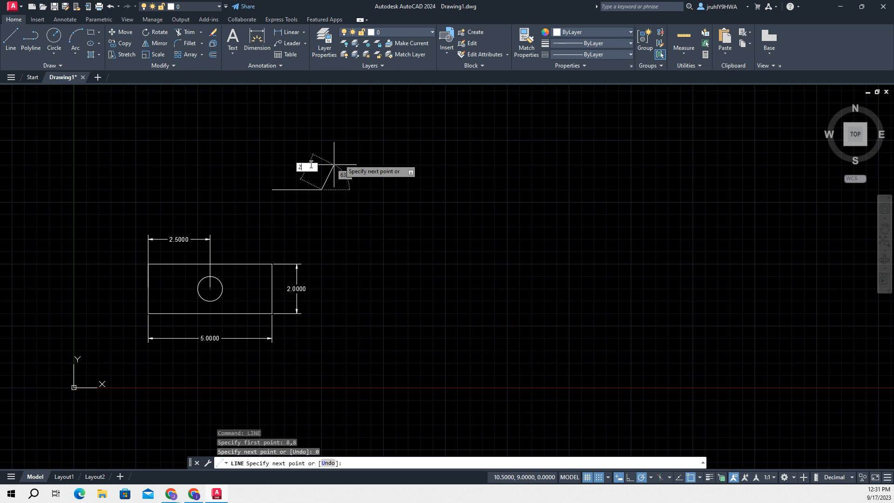
{"action": "key", "text": "Tab"}
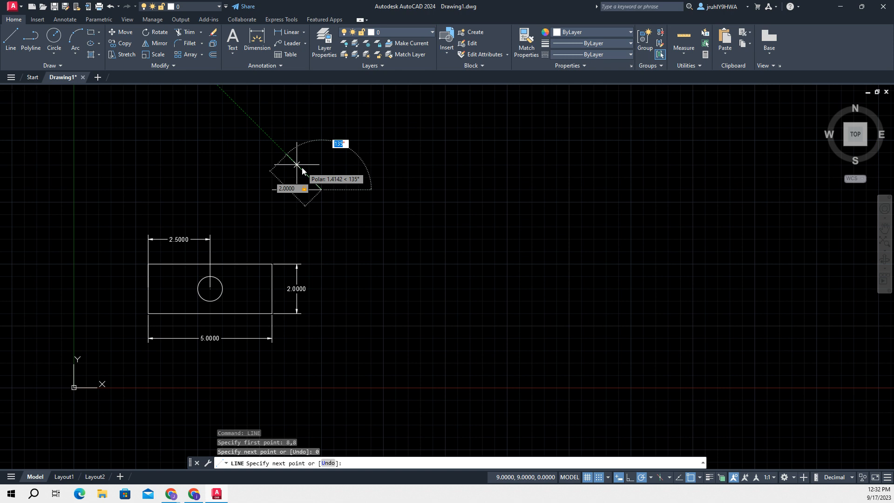
{"action": "type", "text": "120"}
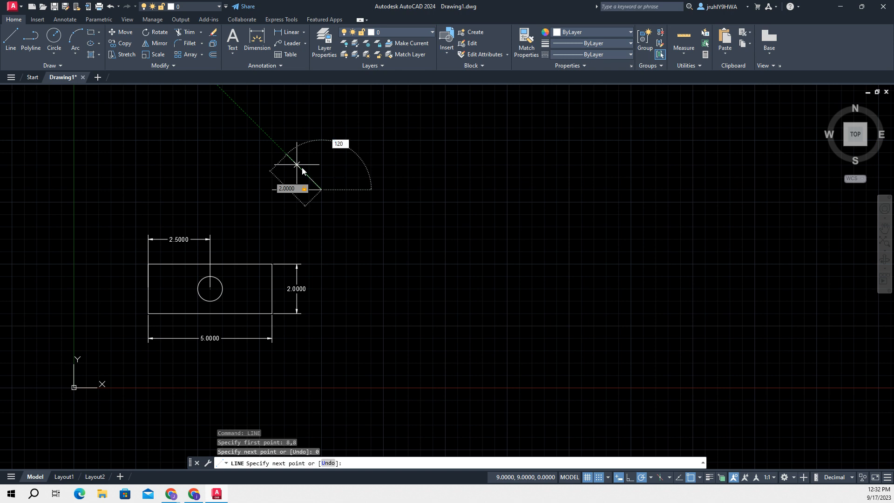
{"action": "key", "text": "Return"}
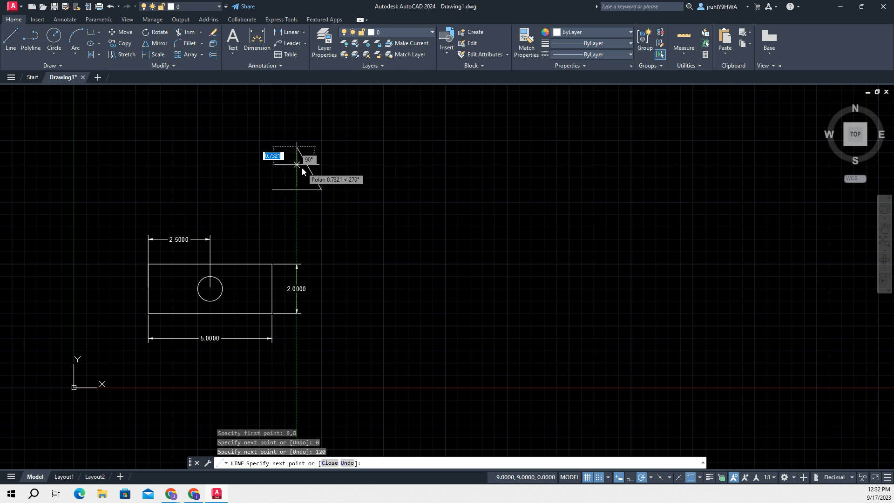
{"action": "left_click", "coordinate": [270, 189]}
{"action": "key", "text": "Return"}
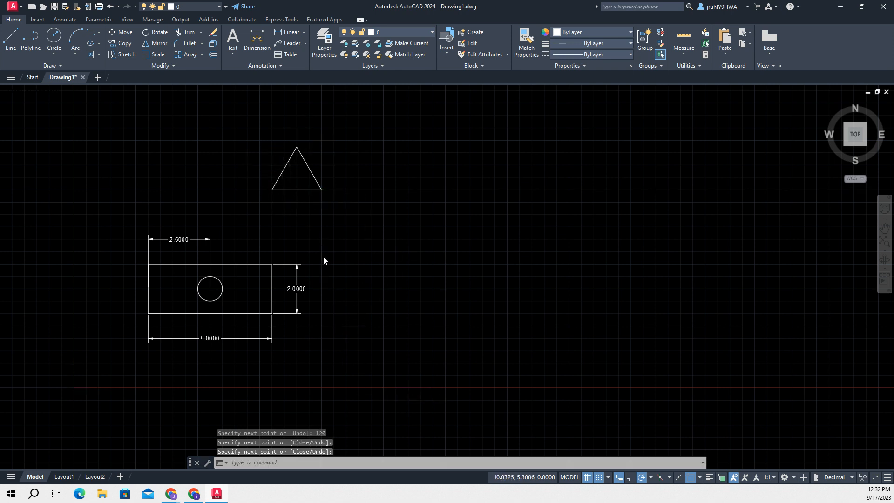
- Add an aligned dimension along the triangle's right side, placed outside the triangle
{"action": "middle_click_drag", "start_coordinate": [365, 245], "coordinate": [342, 250]}
{"action": "scroll", "coordinate": [343, 246], "scroll_direction": "up", "scroll_amount": 2}
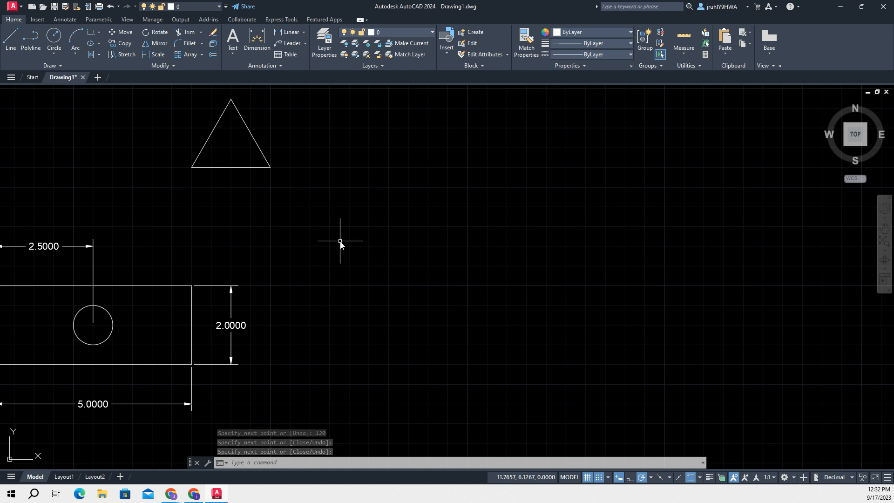
{"action": "scroll", "coordinate": [339, 246], "scroll_direction": "down", "scroll_amount": 2}
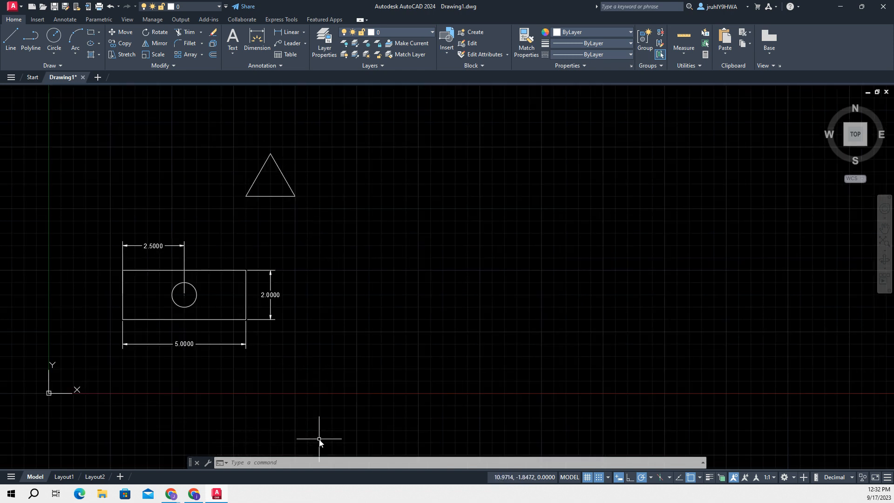
{"action": "left_click", "coordinate": [254, 463]}
{"action": "type", "text": "dim"}
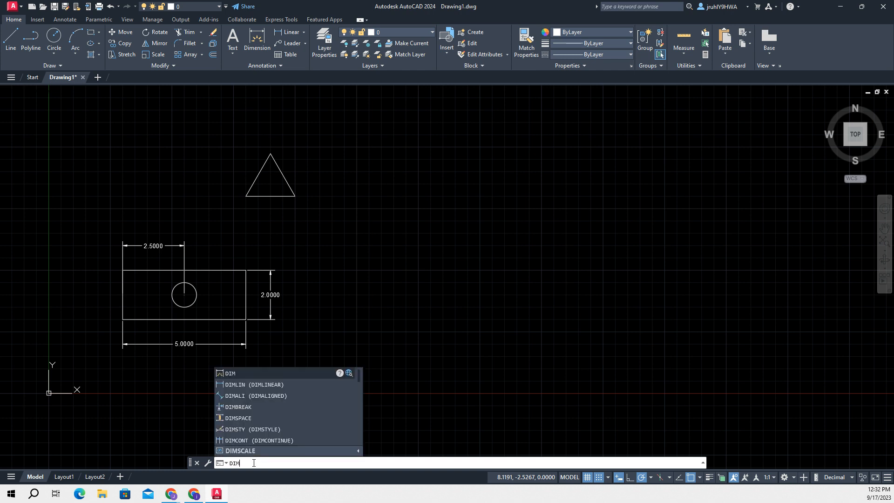
{"action": "left_click", "coordinate": [252, 395]}
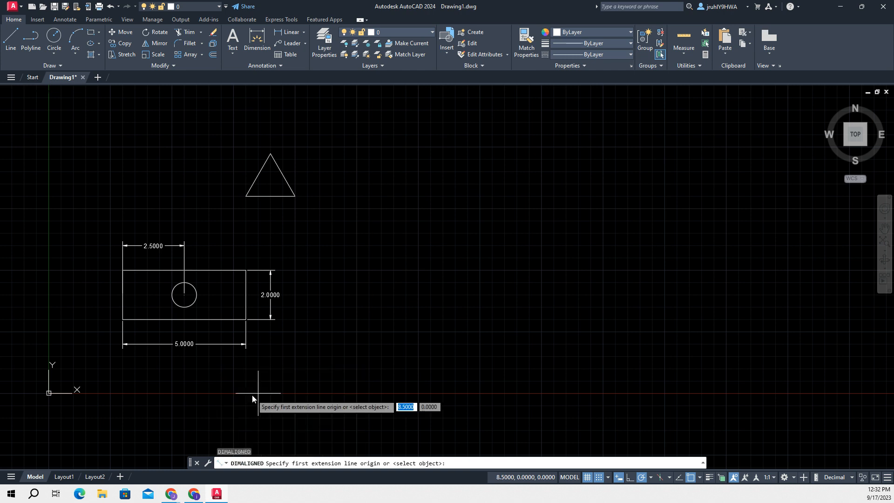
{"action": "left_click", "coordinate": [269, 158]}
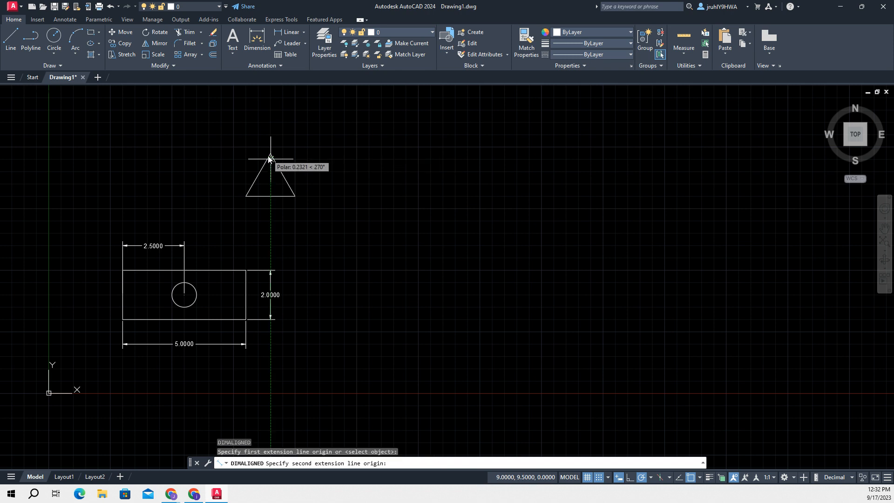
{"action": "left_click", "coordinate": [292, 197]}
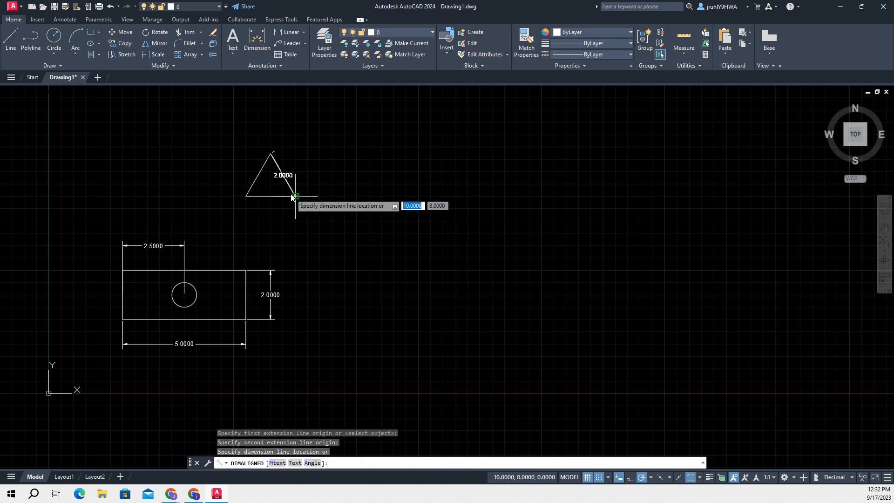
{"action": "left_click", "coordinate": [305, 168]}
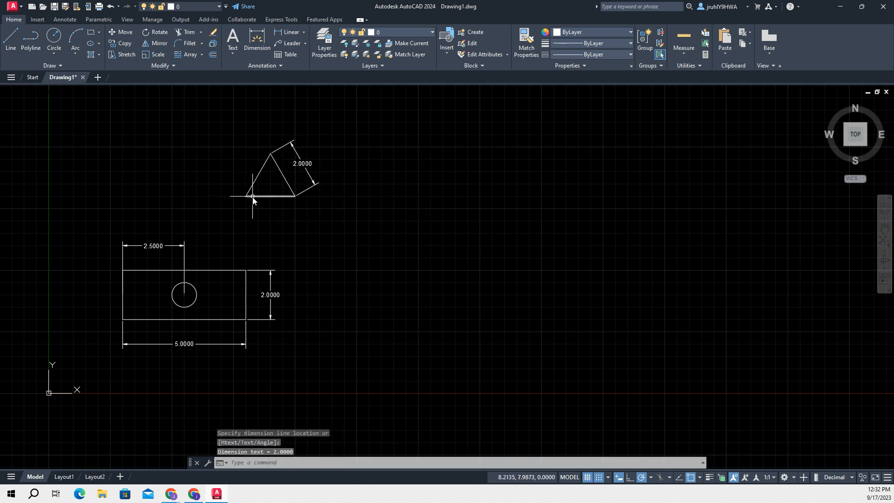
- Add an aligned dimension along the triangle's left side, placed outside it, turning grid snap off to pick the apex
{"action": "key", "text": "Return"}
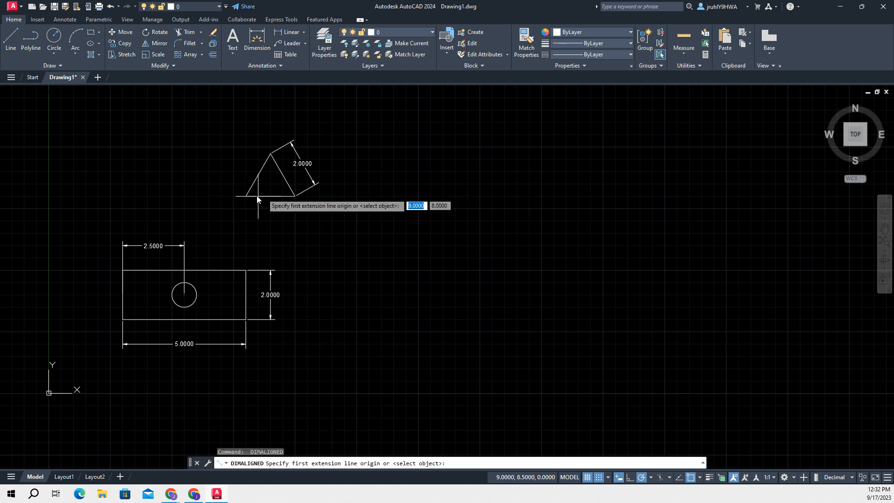
{"action": "left_click", "coordinate": [247, 196]}
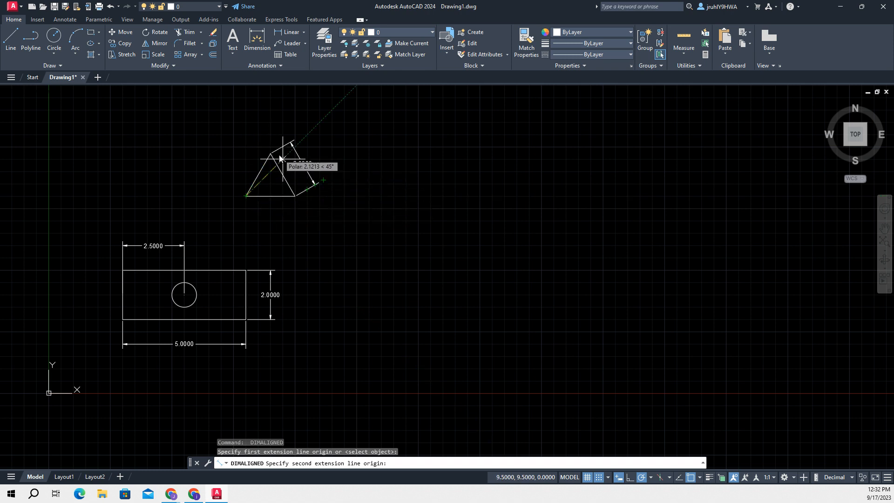
{"action": "scroll", "coordinate": [238, 217], "scroll_direction": "up", "scroll_amount": 2}
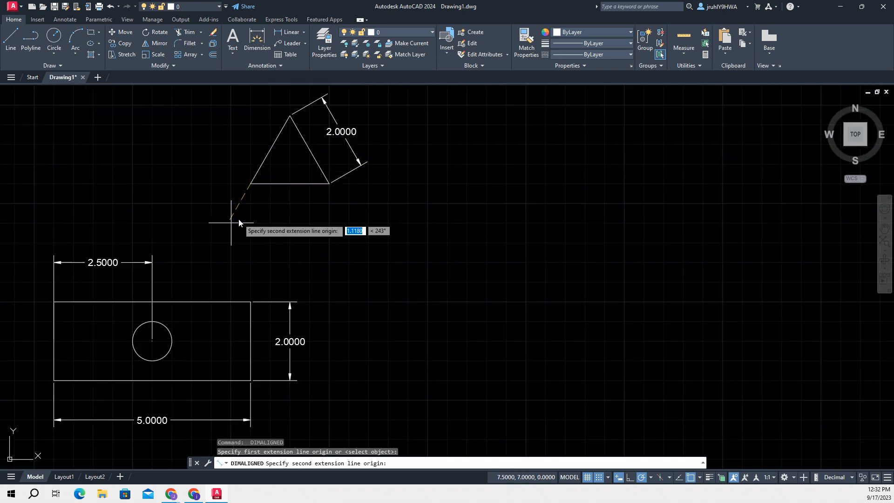
{"action": "scroll", "coordinate": [278, 195], "scroll_direction": "up", "scroll_amount": 2}
{"action": "middle_click_drag", "start_coordinate": [296, 181], "coordinate": [300, 268]}
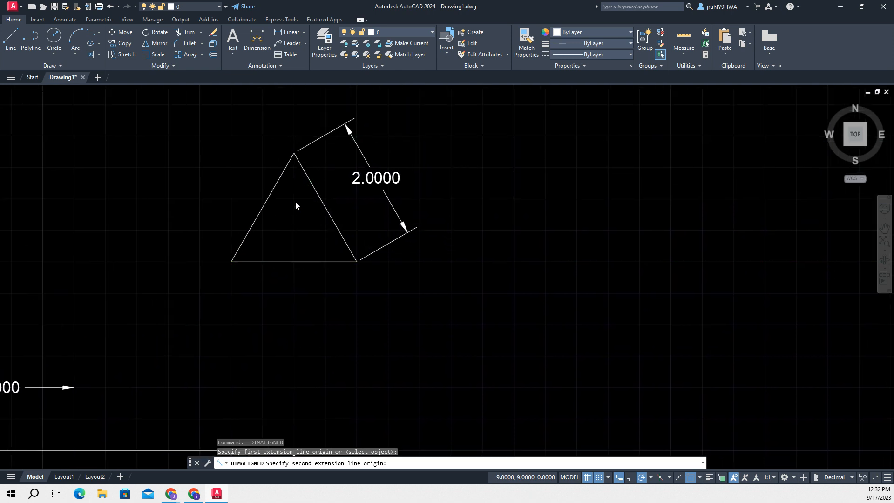
{"action": "scroll", "coordinate": [295, 193], "scroll_direction": "up", "scroll_amount": 2}
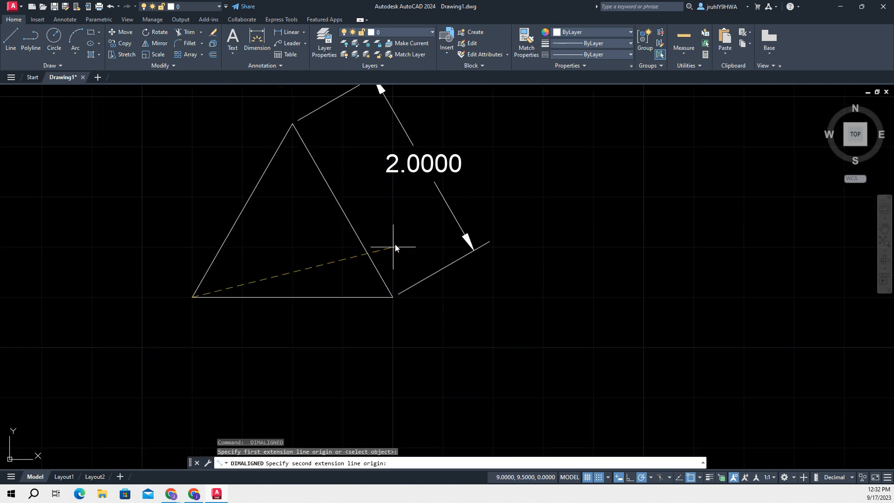
{"action": "left_click", "coordinate": [599, 477]}
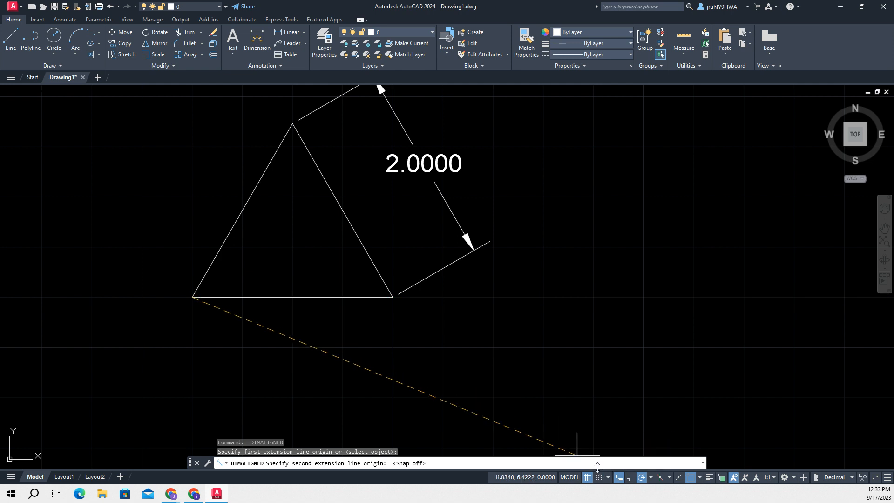
{"action": "left_click", "coordinate": [293, 125]}
{"action": "left_click", "coordinate": [219, 103]}
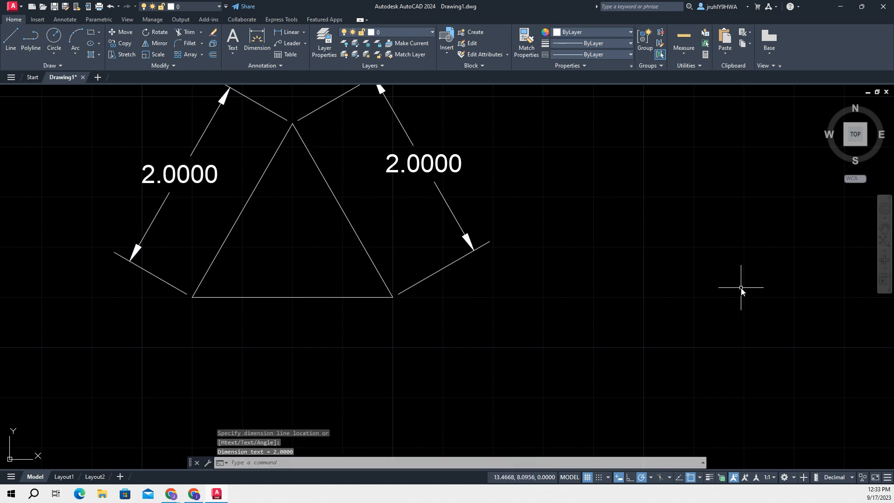
{"action": "scroll", "coordinate": [317, 283], "scroll_direction": "down", "scroll_amount": 4}
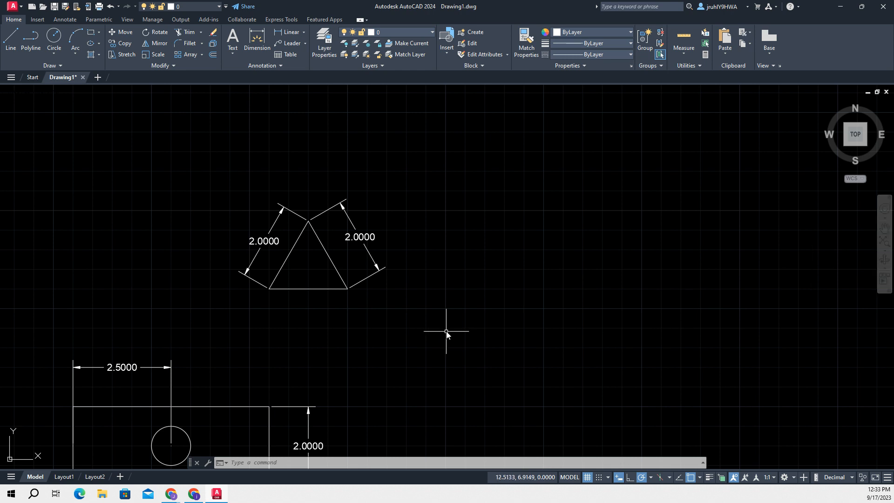
{"action": "scroll", "coordinate": [415, 326], "scroll_direction": "down", "scroll_amount": 4}
{"action": "scroll", "coordinate": [627, 301], "scroll_direction": "up", "scroll_amount": 2}
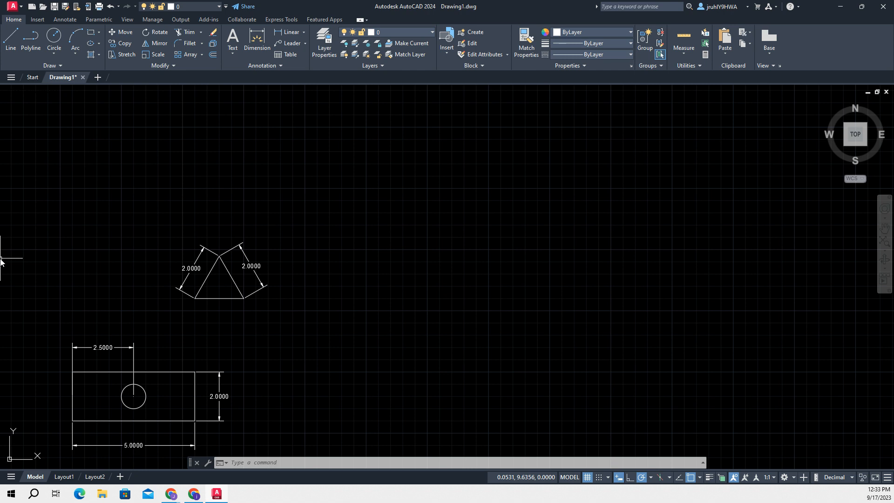
{"action": "left_click", "coordinate": [305, 464]}
{"action": "type", "text": "line"}
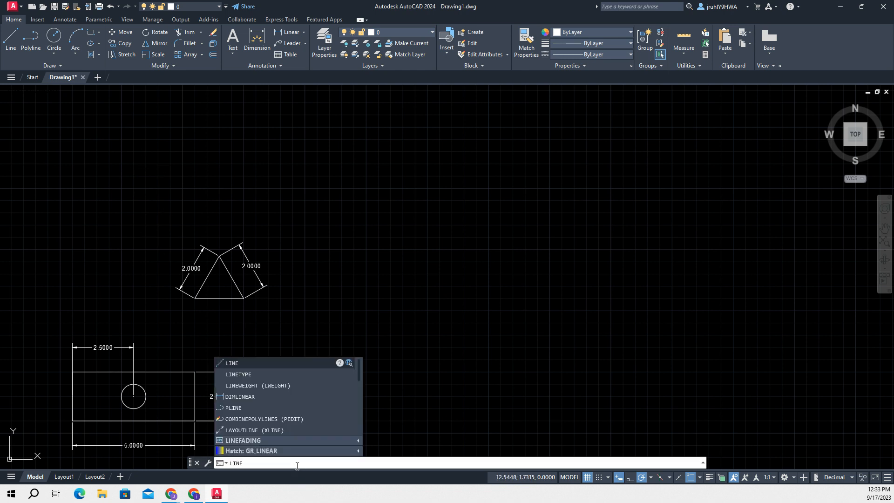
{"action": "key", "text": "Return"}
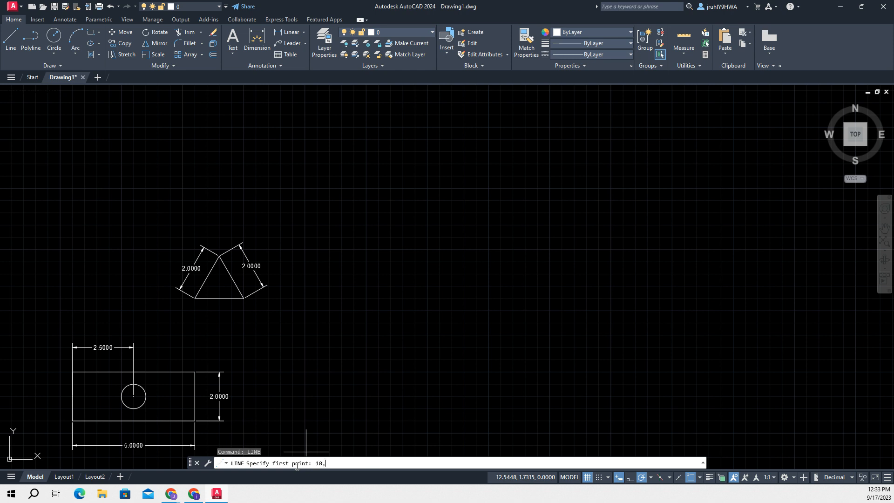
{"action": "type", "text": "10,10"}
{"action": "key", "text": "Return"}
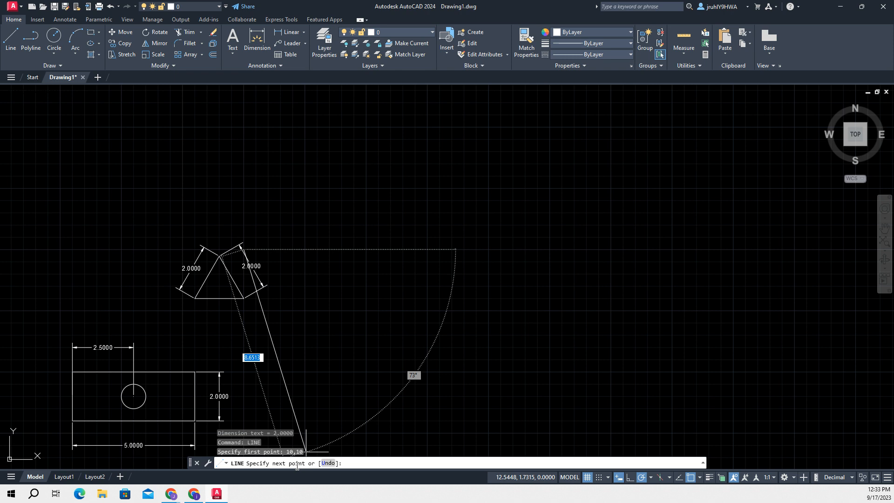
{"action": "key", "text": "Escape"}
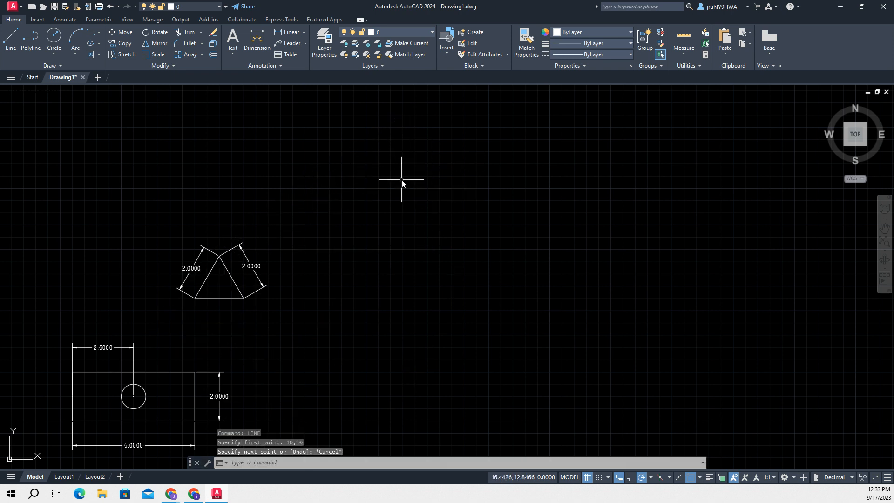
- Start a line at 20,20 and draw a horizontal segment 6 units long at 180° as the parallelogram's base
{"action": "type", "text": "line"}
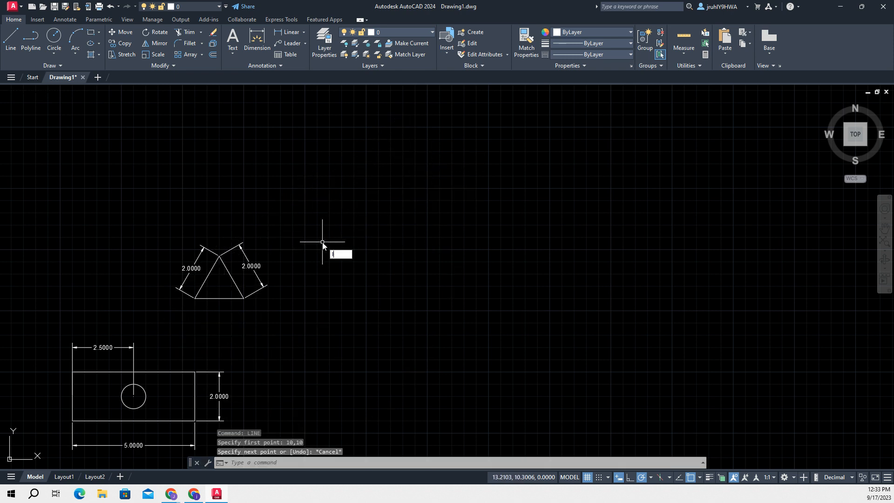
{"action": "key", "text": "Return"}
{"action": "type", "text": "20"}
{"action": "key", "text": "Tab"}
{"action": "type", "text": "20"}
{"action": "key", "text": "Tab"}
{"action": "key", "text": "Tab"}
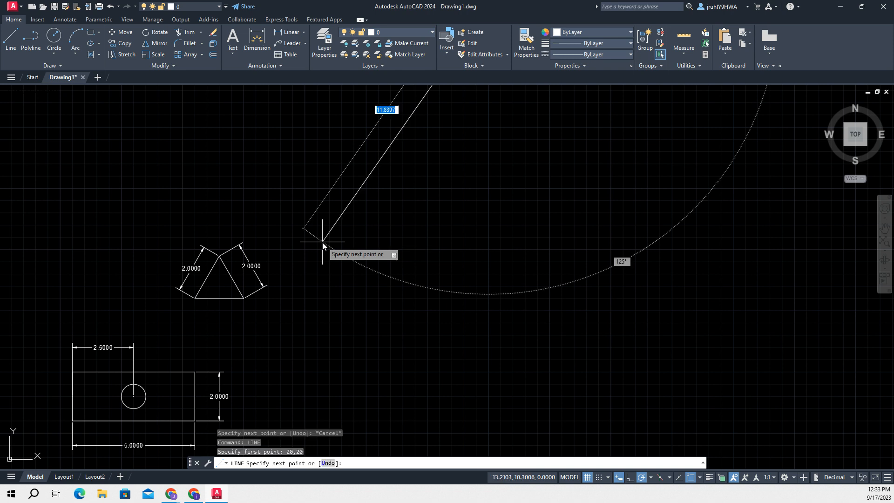
{"action": "scroll", "coordinate": [475, 259], "scroll_direction": "up", "scroll_amount": 4}
{"action": "scroll", "coordinate": [475, 259], "scroll_direction": "down", "scroll_amount": 6}
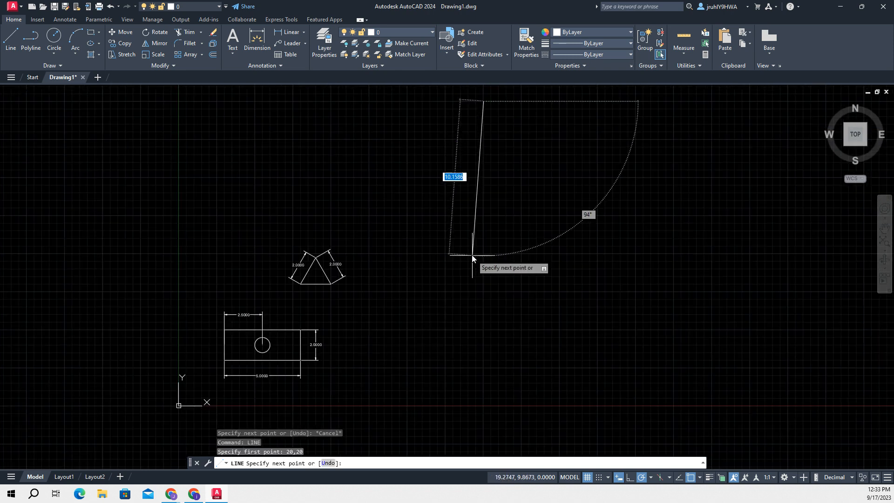
{"action": "scroll", "coordinate": [472, 257], "scroll_direction": "down", "scroll_amount": 2}
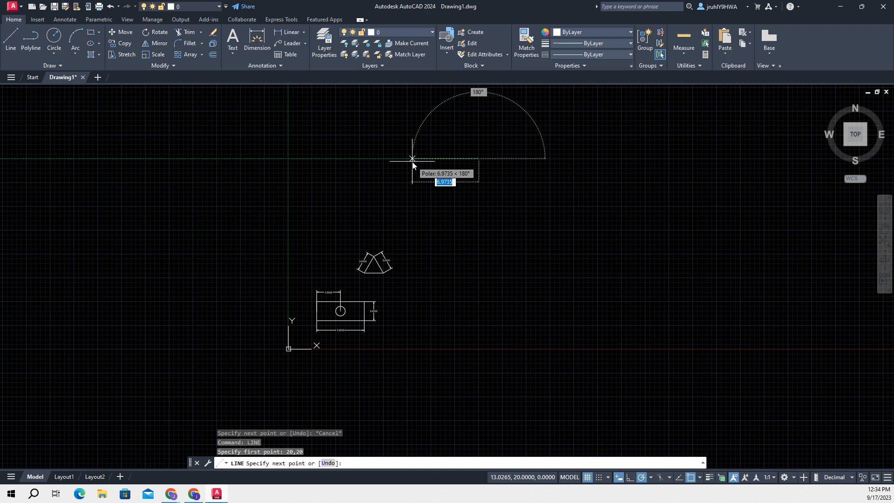
{"action": "type", "text": "4"}
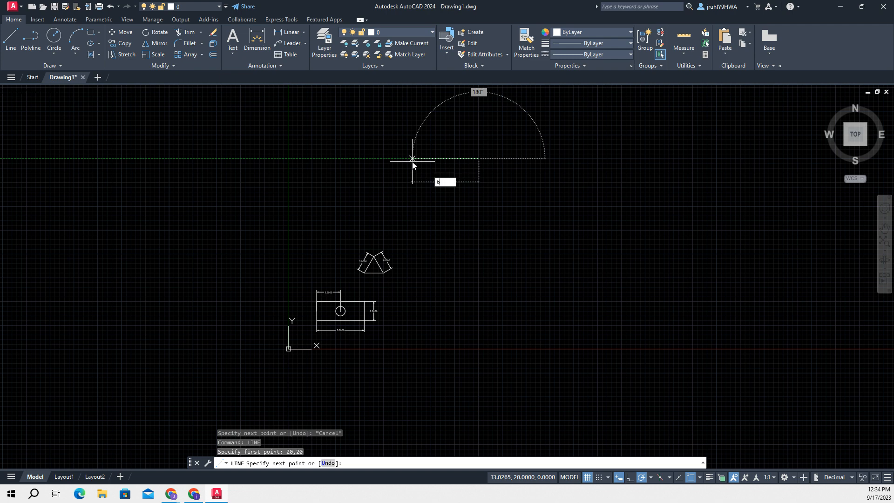
{"action": "key", "text": "Tab"}
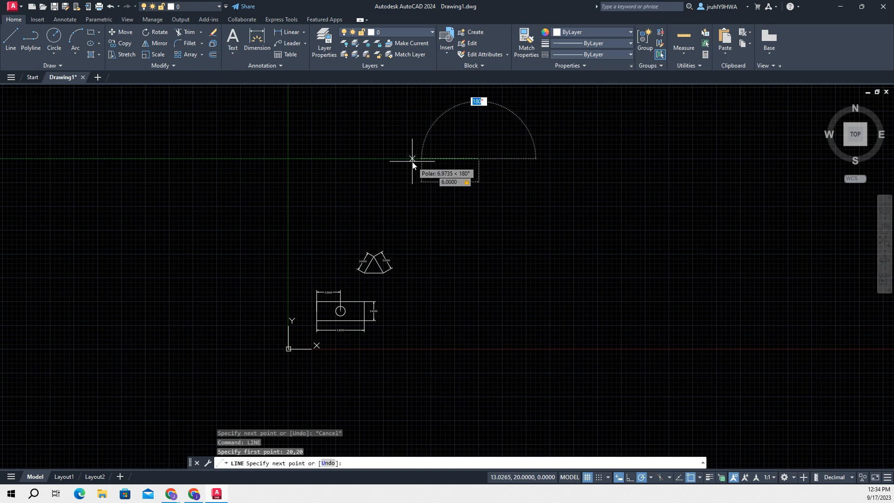
{"action": "key", "text": "Return"}
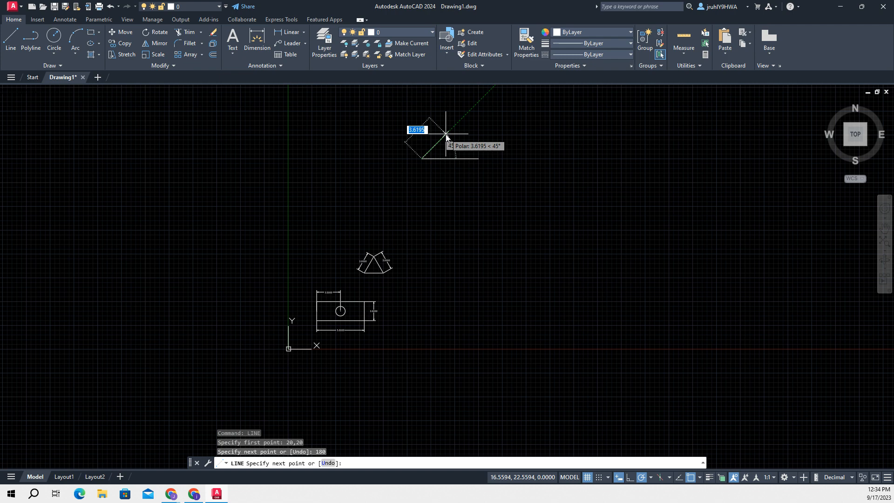
- Draw the parallelogram's left slanted side 4 units long at 45° from the base's left end
{"action": "type", "text": "4"}
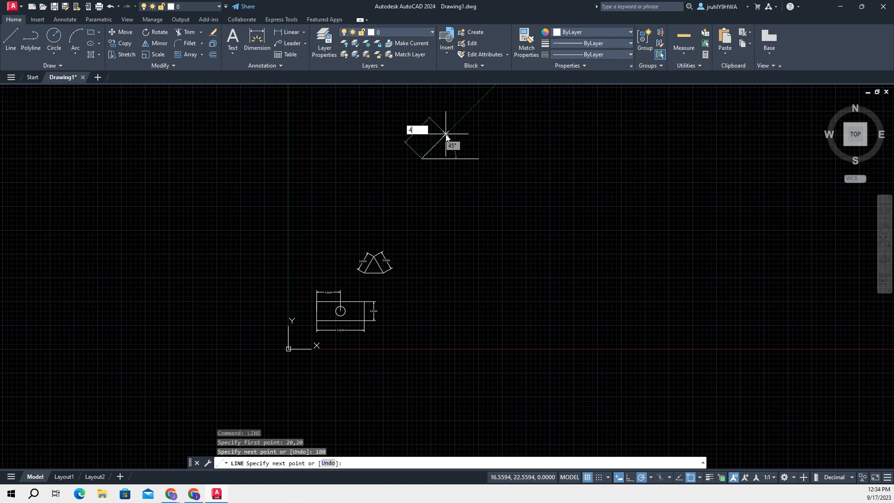
{"action": "key", "text": "Tab"}
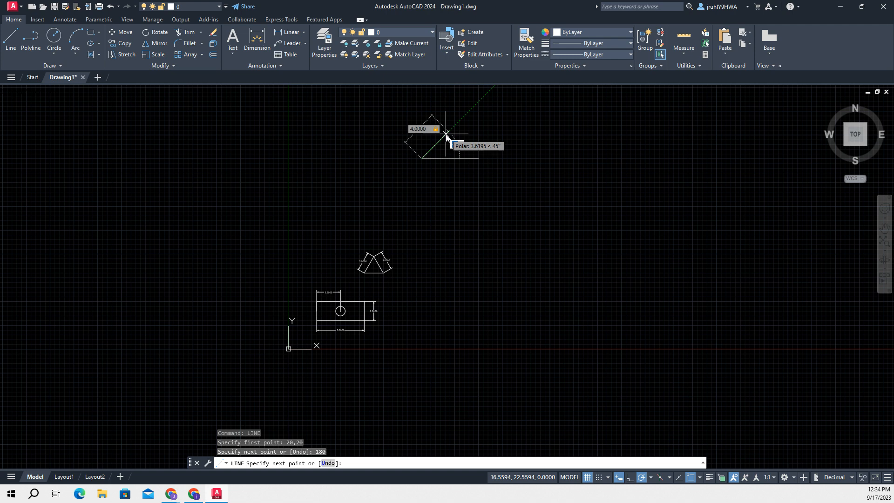
{"action": "type", "text": "45"}
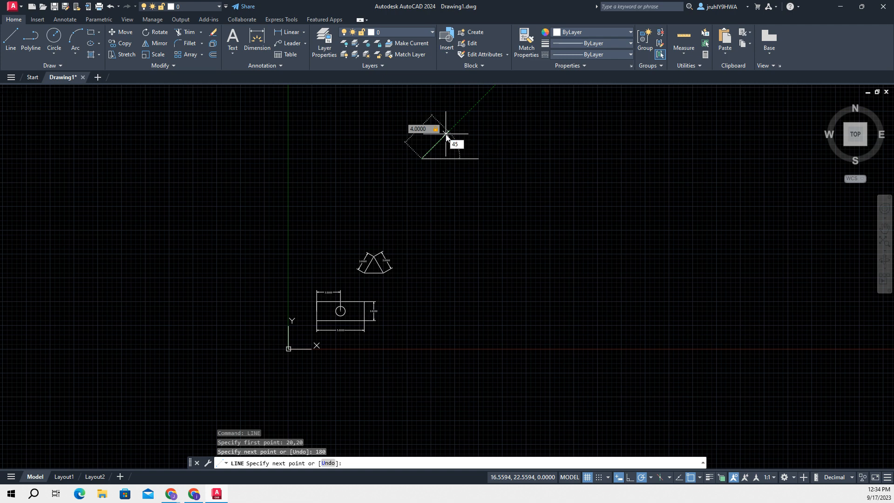
{"action": "key", "text": "Tab"}
{"action": "key", "text": "Tab"}
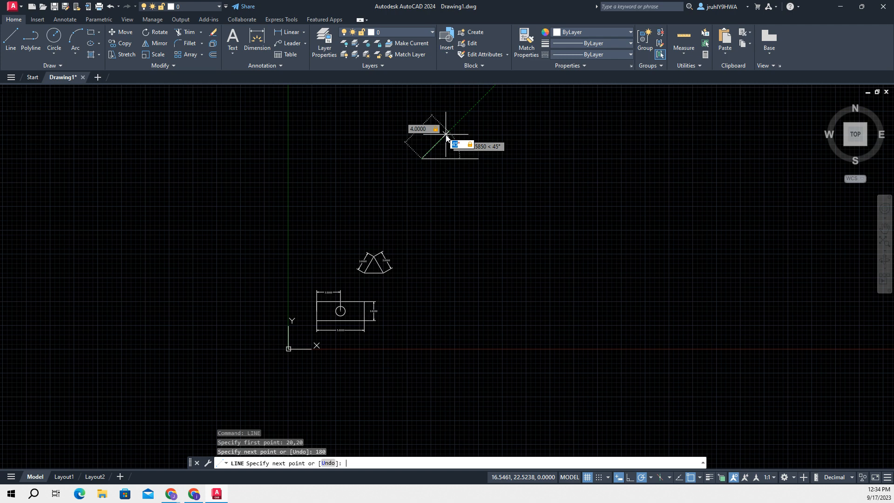
{"action": "key", "text": "Return"}
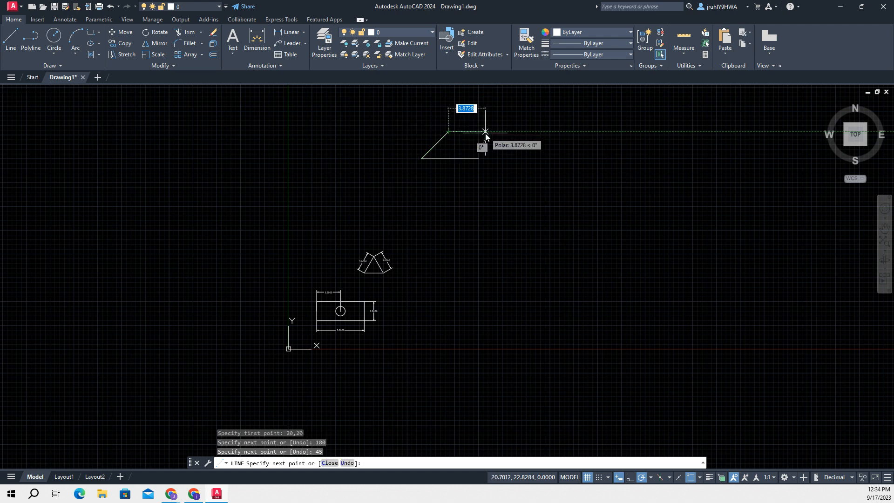
- Draw the parallelogram's top side 6 units long at 0° and close the outline at the base's right end
{"action": "type", "text": "6"}
{"action": "key", "text": "Tab"}
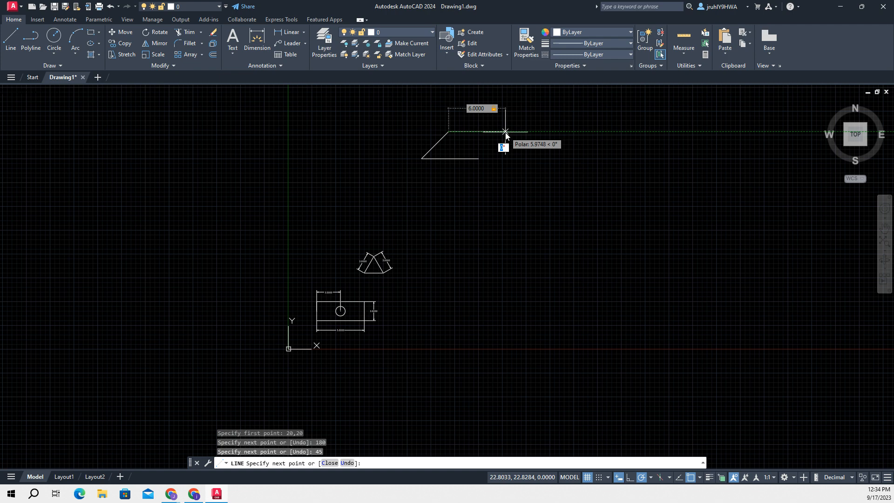
{"action": "key", "text": "Tab"}
{"action": "type", "text": "0"}
{"action": "key", "text": "Return"}
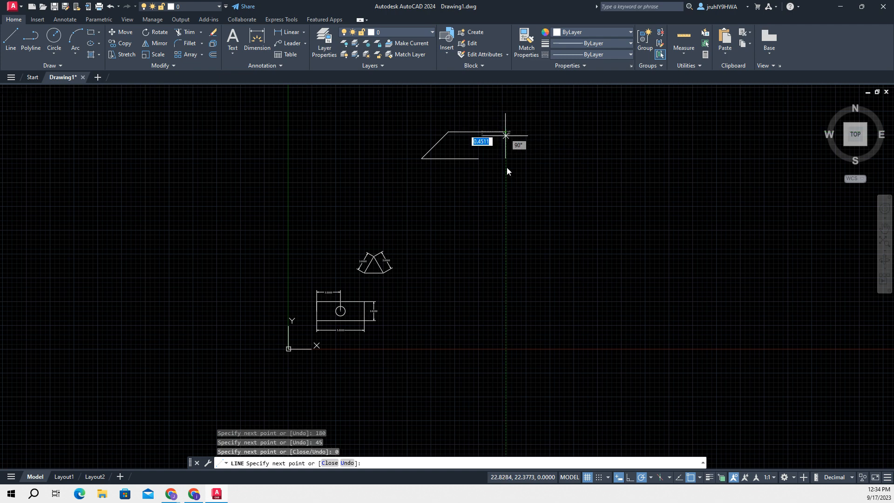
{"action": "left_click", "coordinate": [478, 159]}
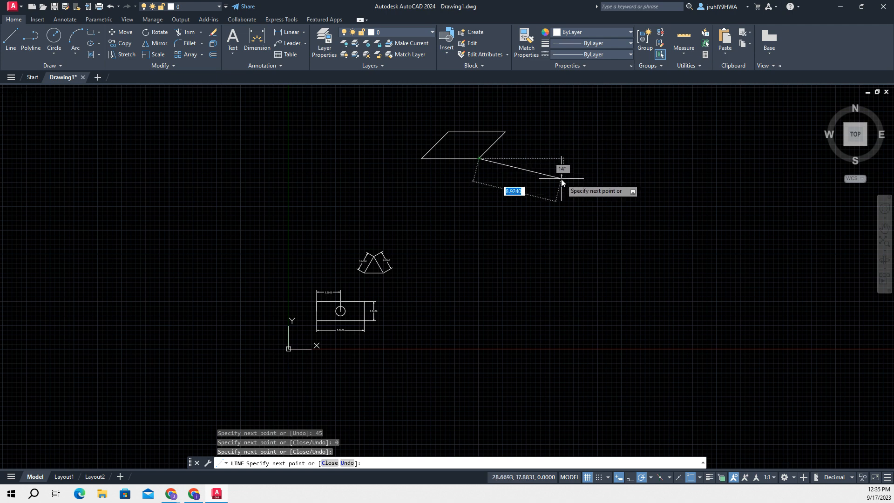
{"action": "key", "text": "Return"}
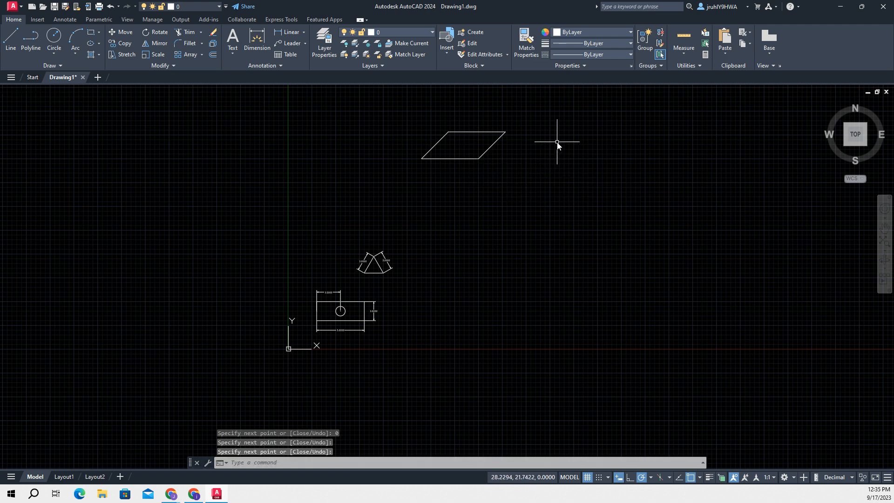
- Add an angular dimension between the parallelogram's base and right slanted side, placed outside below the lower-right corner
{"action": "left_click", "coordinate": [288, 462]}
{"action": "type", "text": "DIM"}
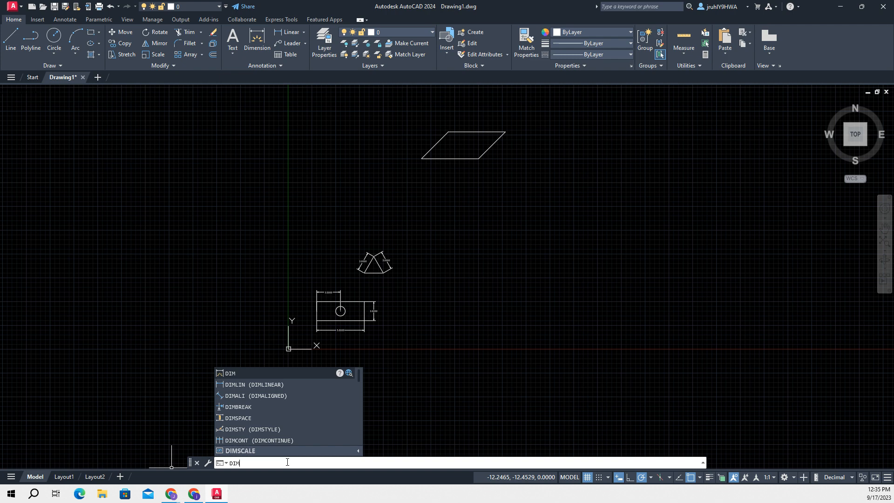
{"action": "type", "text": "AN"}
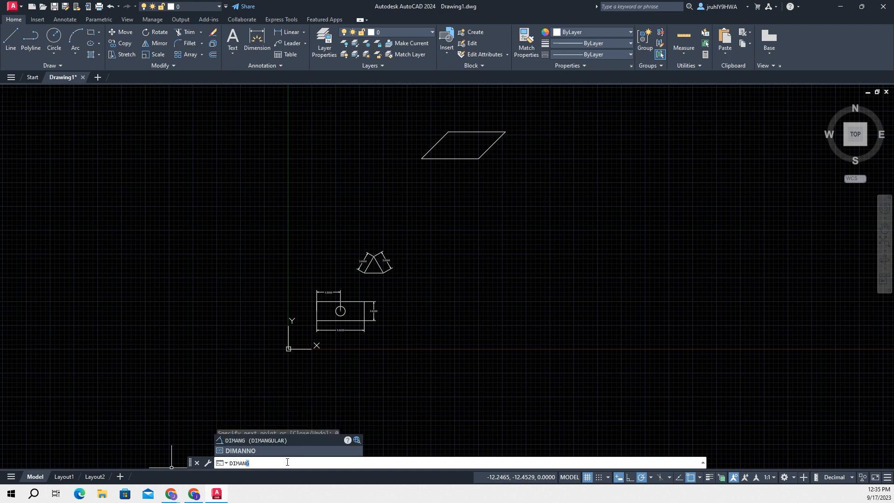
{"action": "left_click", "coordinate": [268, 440]}
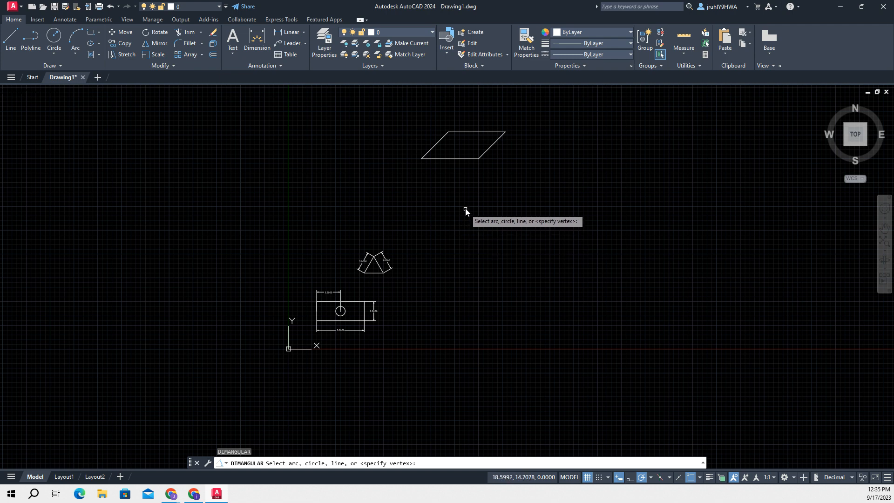
{"action": "left_click", "coordinate": [460, 158]}
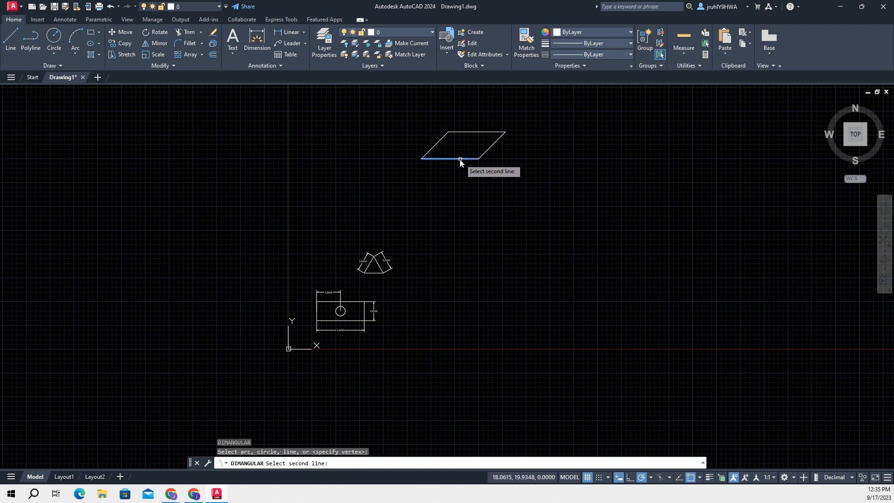
{"action": "left_click", "coordinate": [487, 154]}
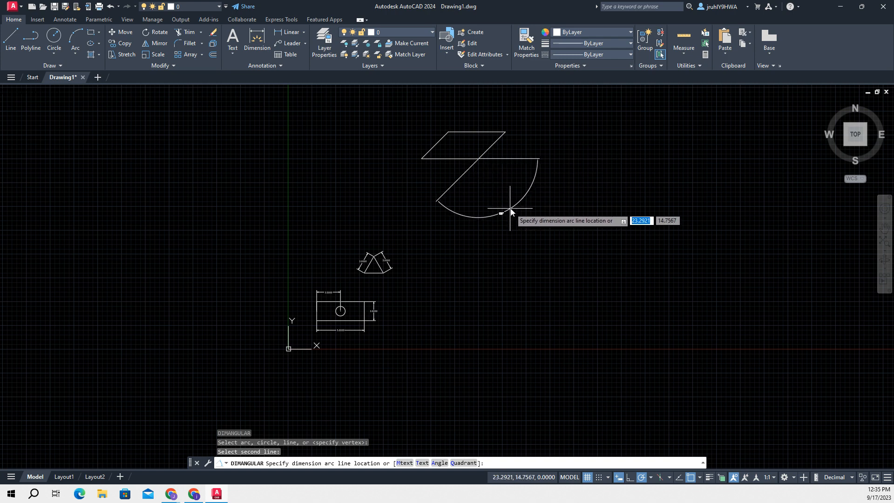
{"action": "left_click", "coordinate": [498, 177]}
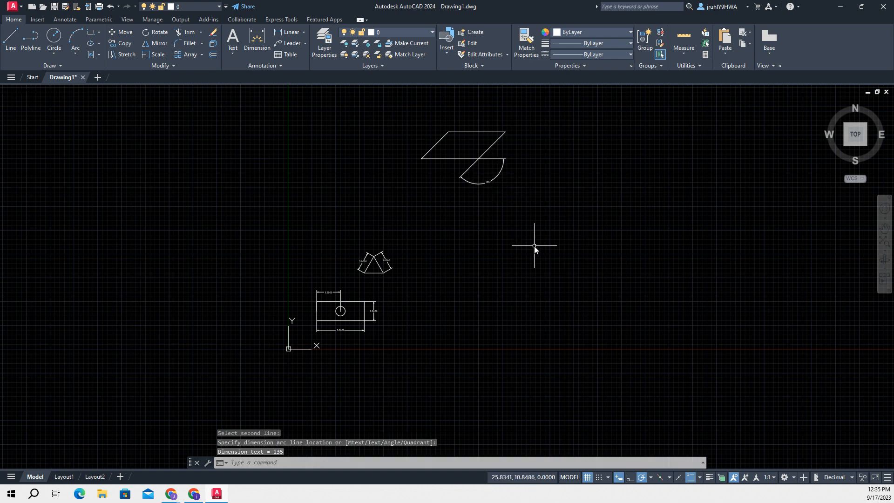
{"action": "key", "text": "Escape"}
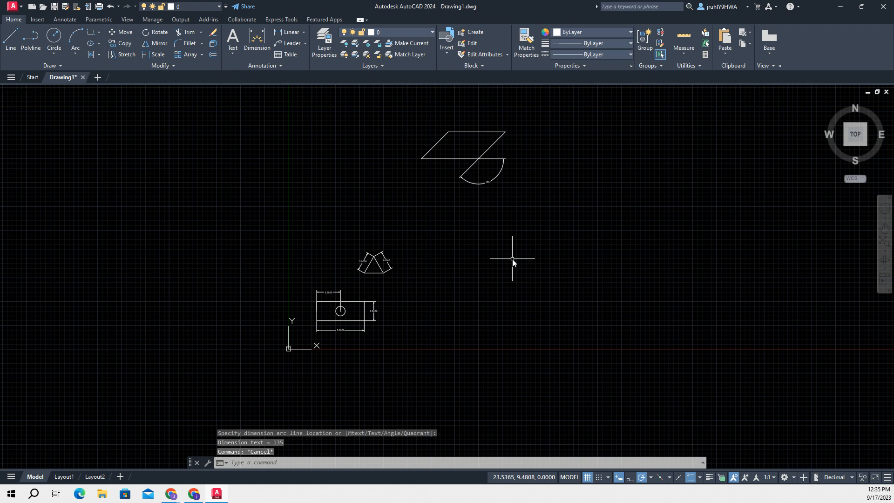
- Undo the angular dimension below the parallelogram, redoing the parallelogram's lines if they are undone too
{"action": "key", "text": "ctrl+z"}
{"action": "key", "text": "space"}
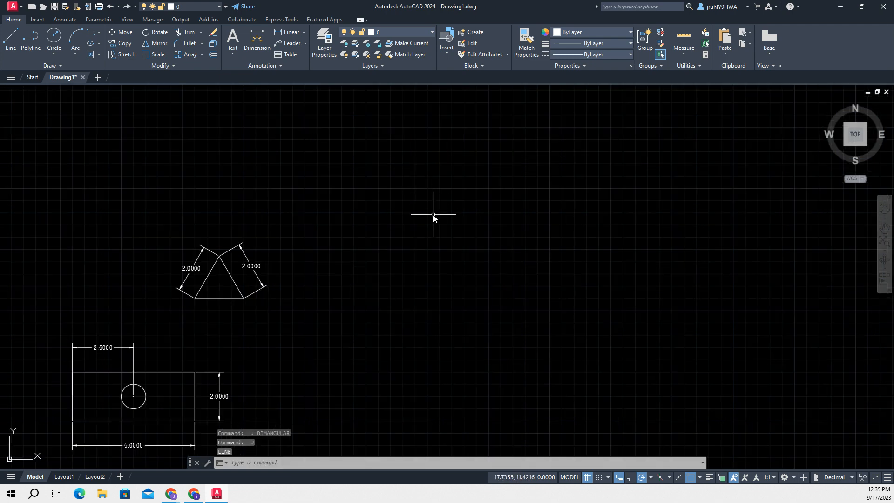
{"action": "key", "text": "ctrl+y"}
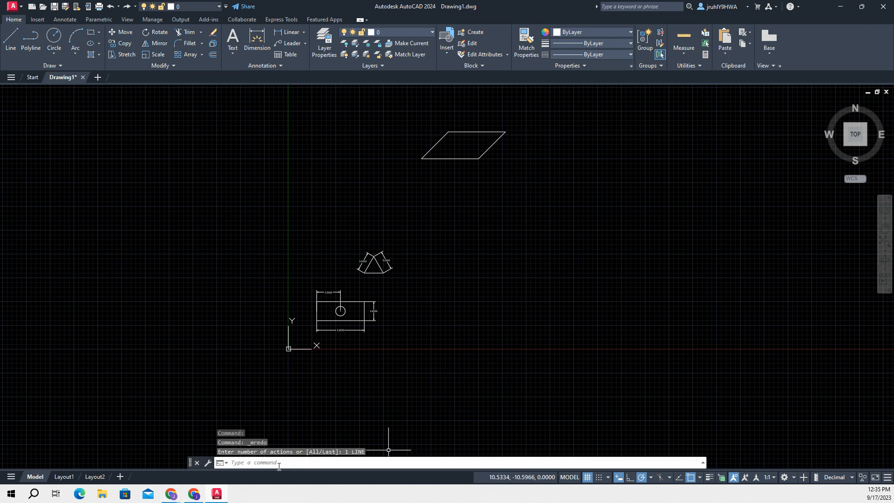
- Add an angular dimension between the parallelogram's right slanted side and base, placed inside the lower-right corner
{"action": "left_click", "coordinate": [285, 463]}
{"action": "type", "text": "LIMa"}
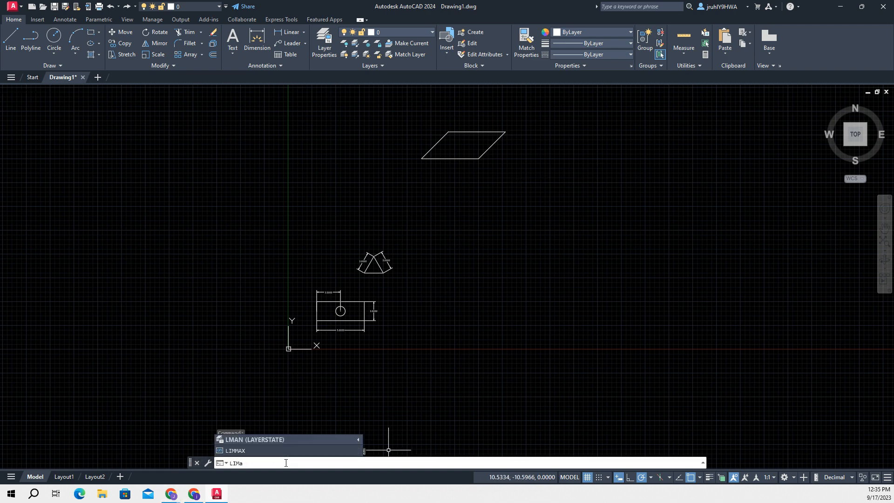
{"action": "type", "text": "dimang"}
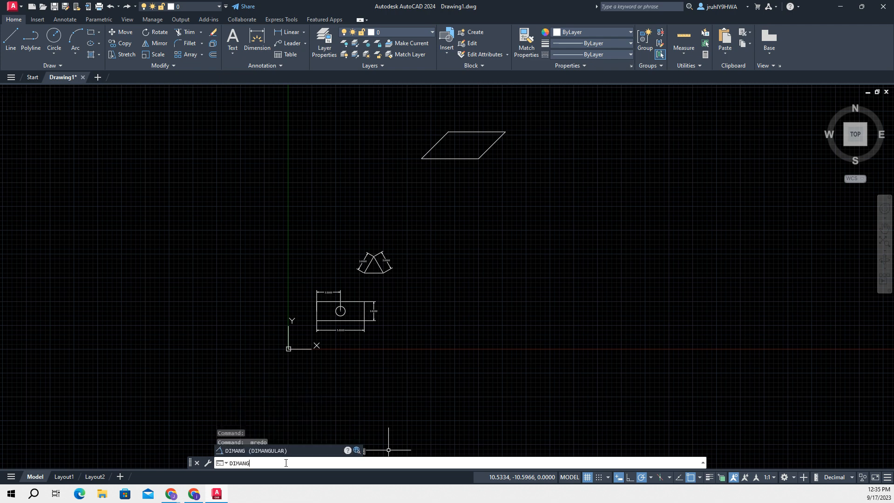
{"action": "left_click", "coordinate": [251, 454]}
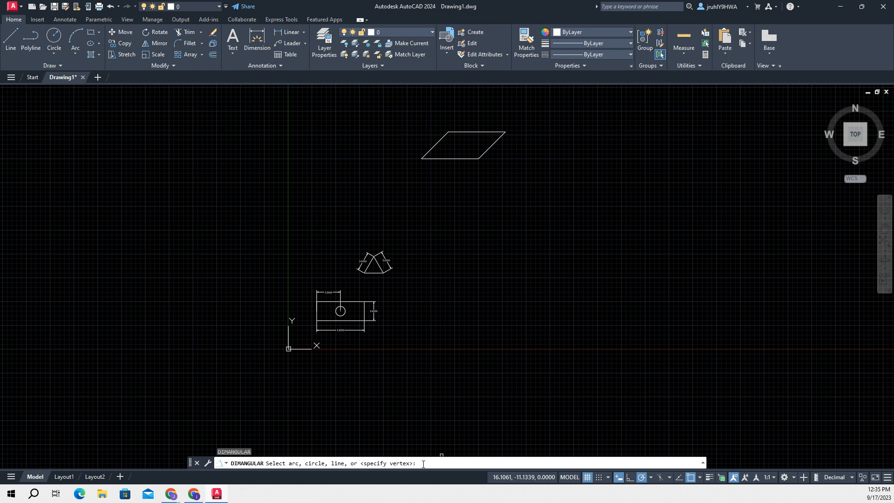
{"action": "left_click", "coordinate": [478, 160]}
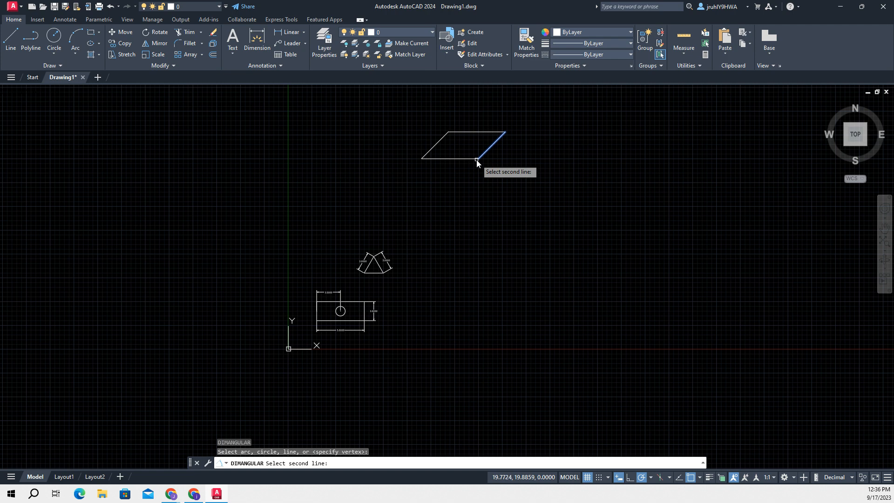
{"action": "left_click", "coordinate": [476, 160]}
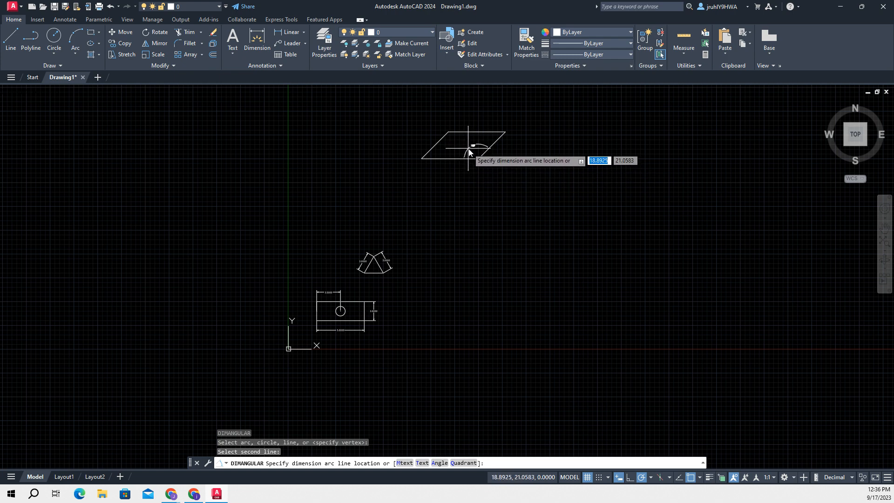
{"action": "left_click", "coordinate": [472, 152]}
{"action": "scroll", "coordinate": [505, 194], "scroll_direction": "up", "scroll_amount": 3}
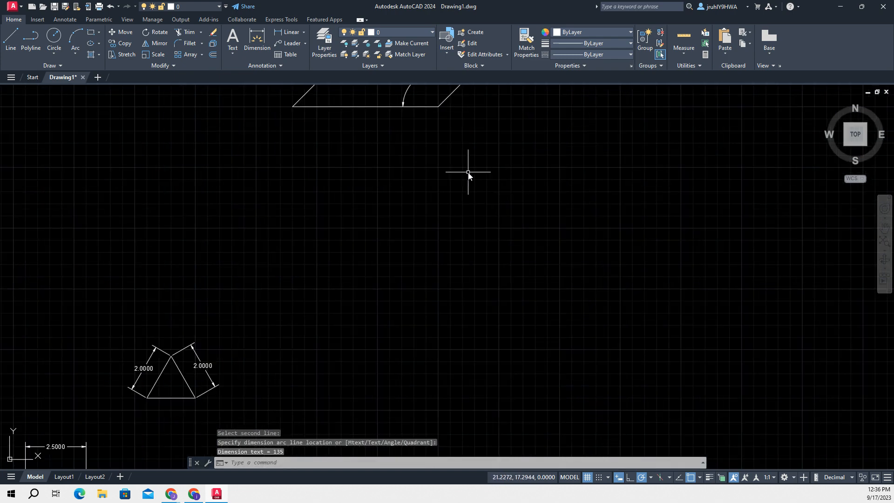
{"action": "scroll", "coordinate": [472, 175], "scroll_direction": "down", "scroll_amount": 1}
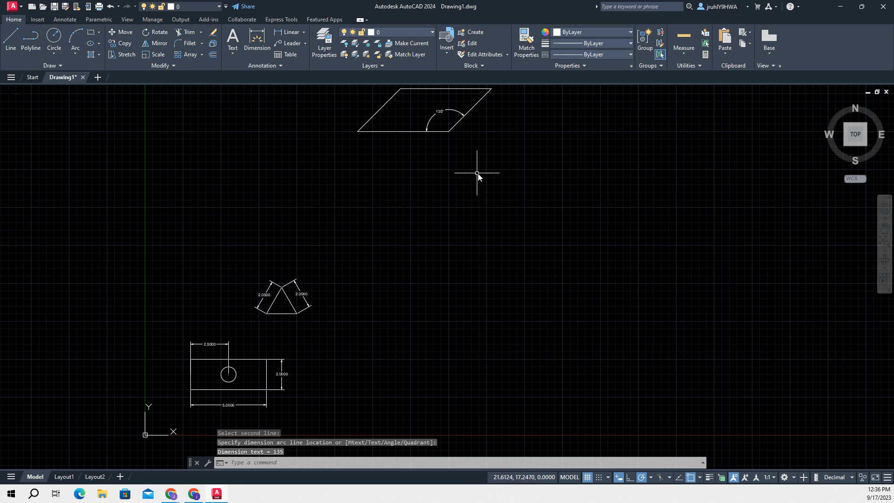
{"action": "mouse_move", "coordinate": [484, 164]}
{"action": "middle_mouse_down"}
{"action": "mouse_move", "coordinate": [500, 214]}
{"action": "mouse_move", "coordinate": [554, 219]}
{"action": "middle_mouse_up"}
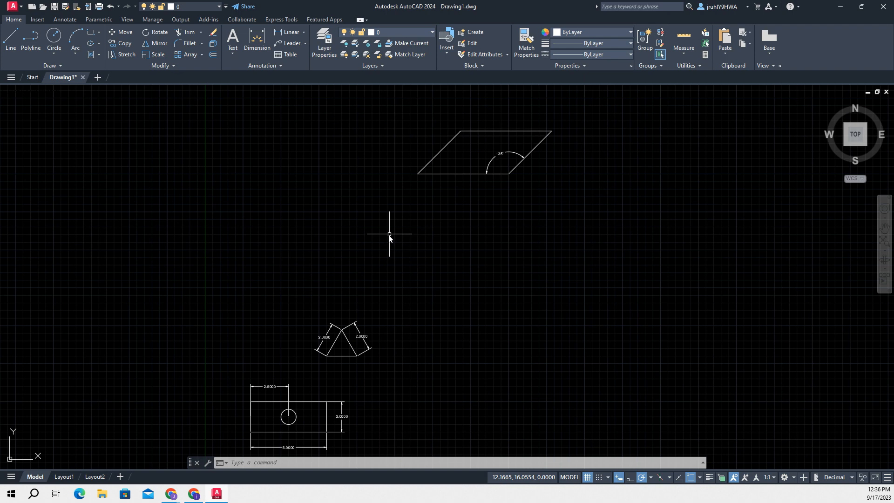
- Start another angular dimension with the parallelogram's left slanted side as its first line
{"action": "key", "text": "Return"}
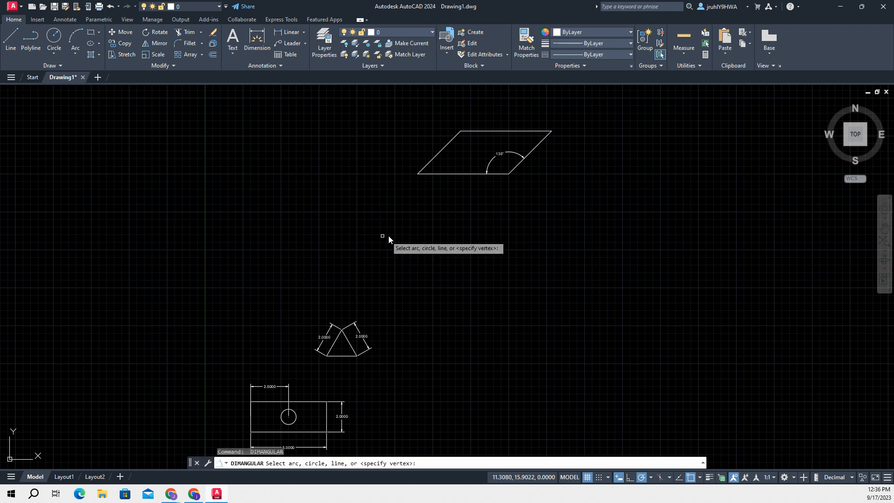
{"action": "left_click", "coordinate": [436, 157]}
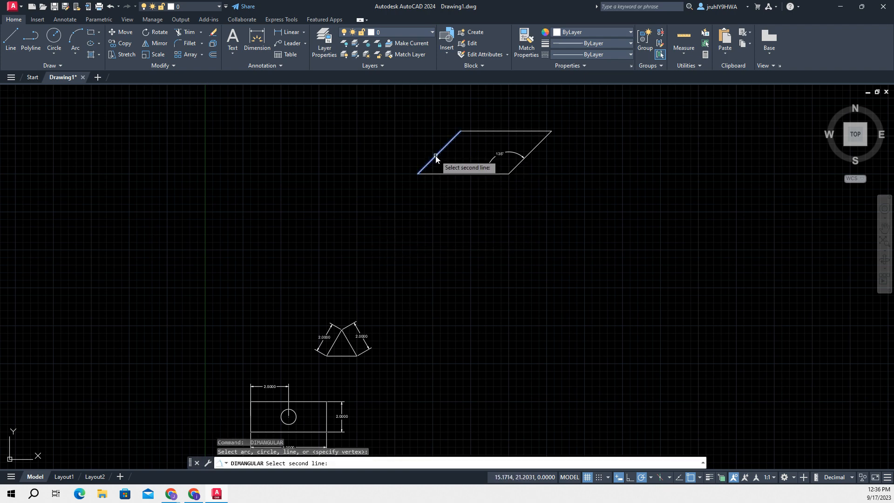